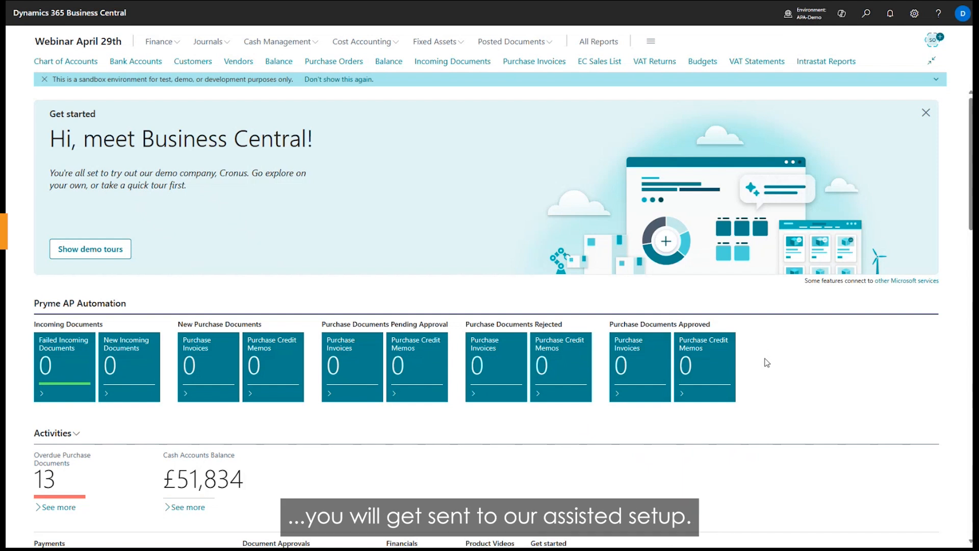
Start Set up Pryme AP Automation from Assisted Setup and proceed to the company and contact information.
key(alt+q)
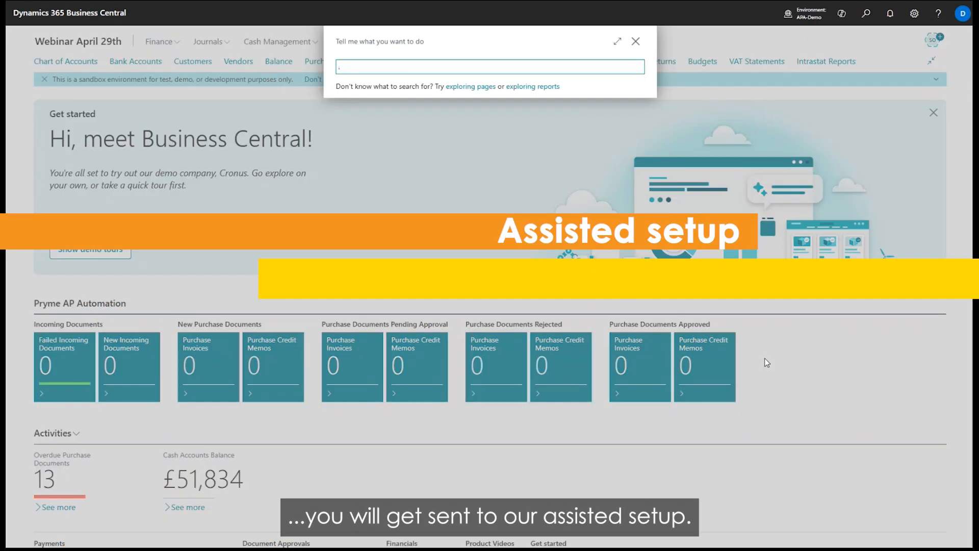
text(assi set)
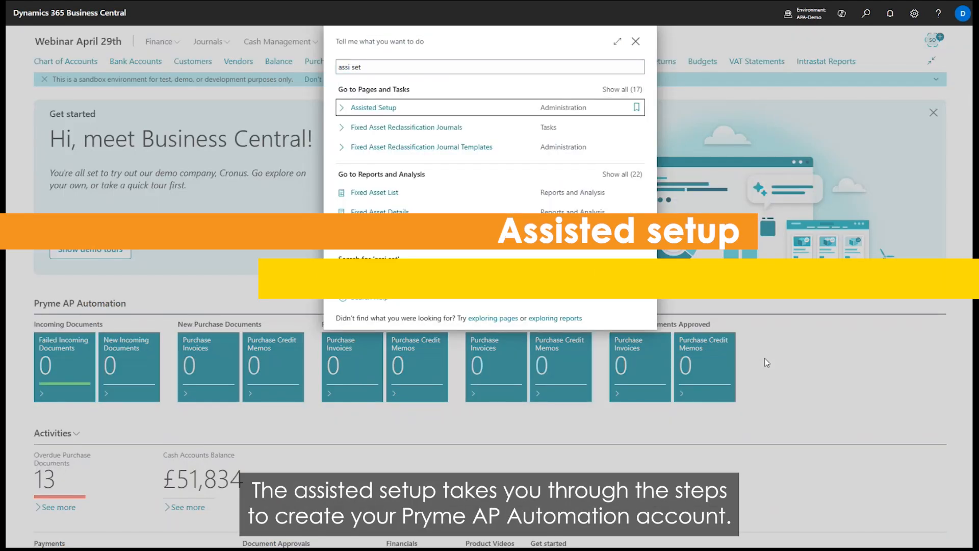
key(Return)
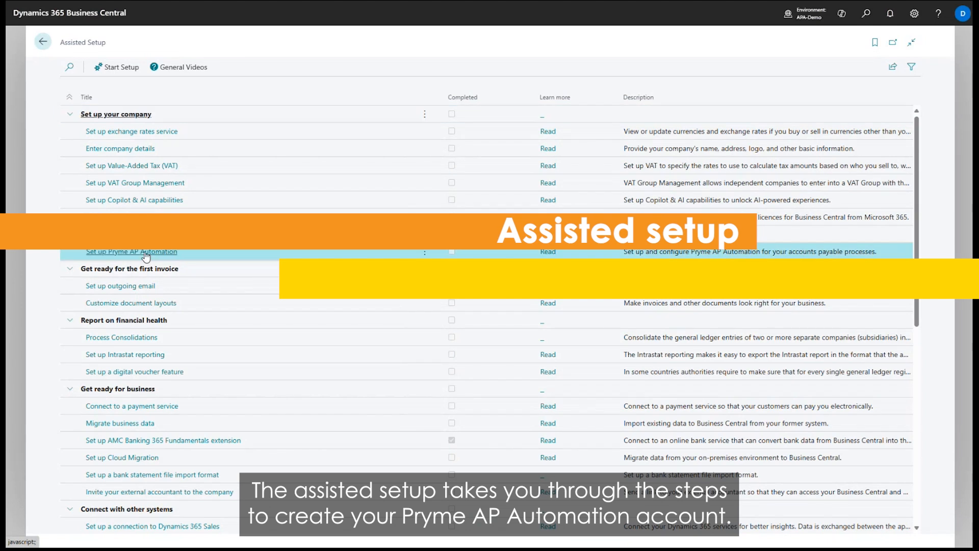
click(146, 252)
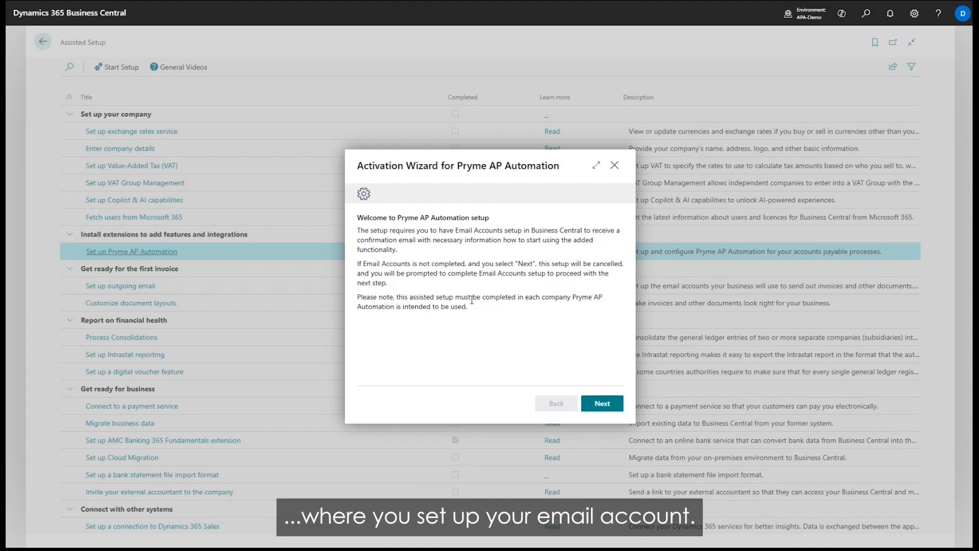
click(602, 403)
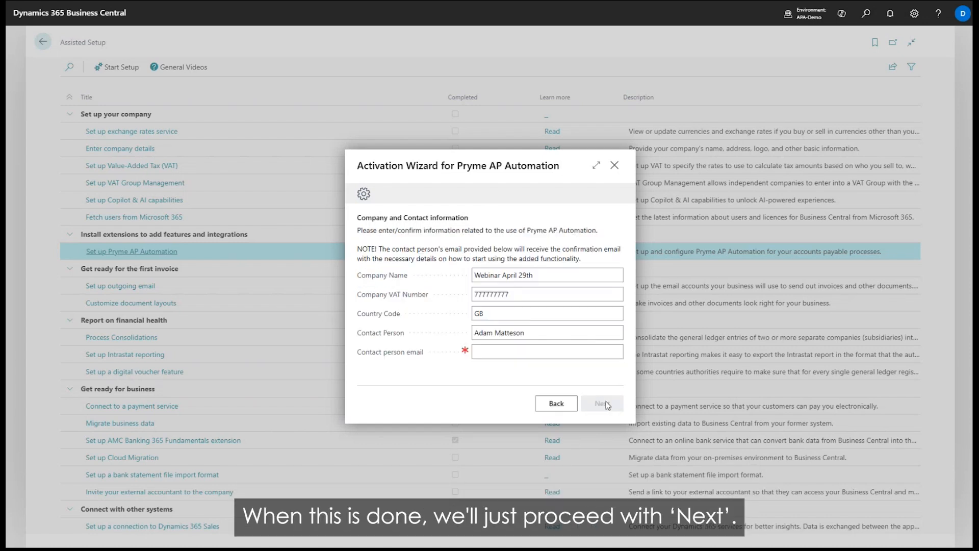
Replace the contact person's name, enter the contact person's email, and continue to the password setup.
click(555, 271)
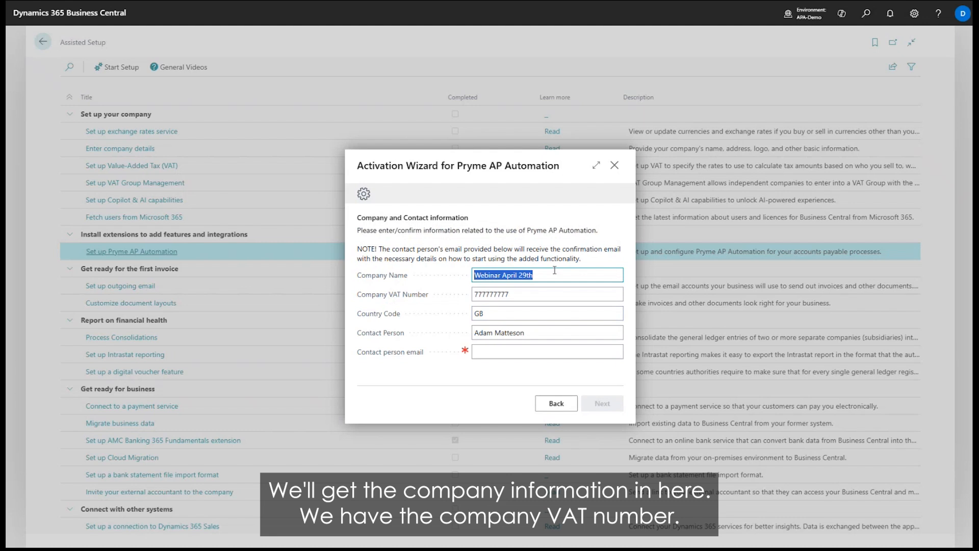
click(540, 288)
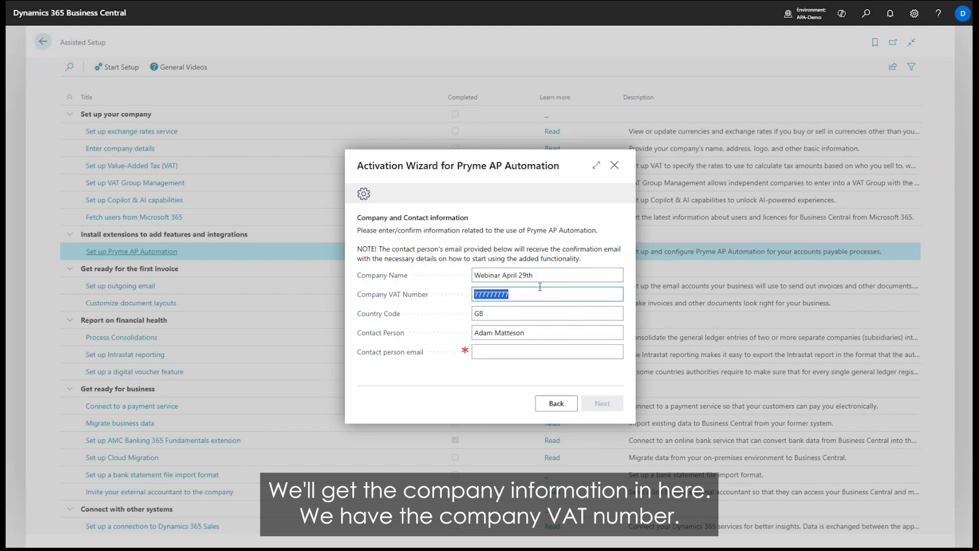
key(Tab)
key(Tab)
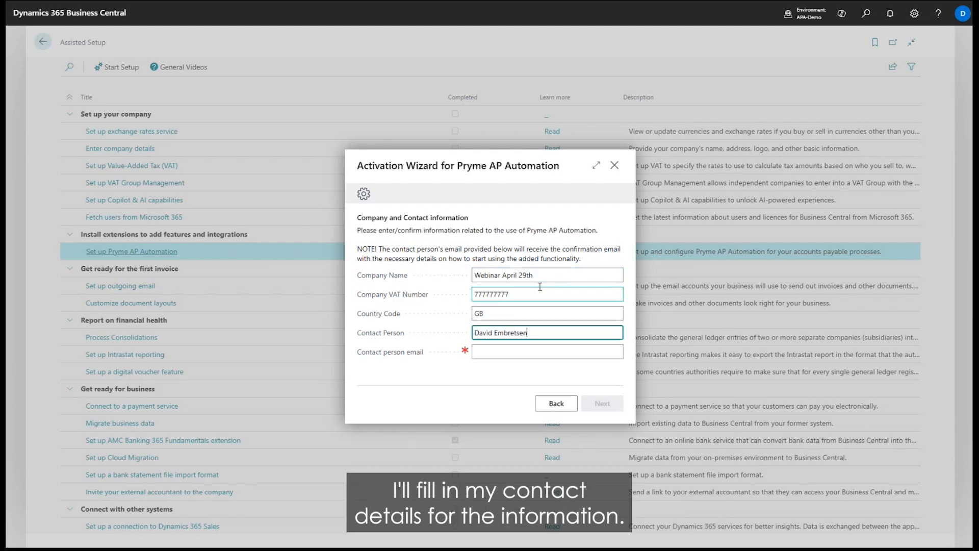
key(Tab)
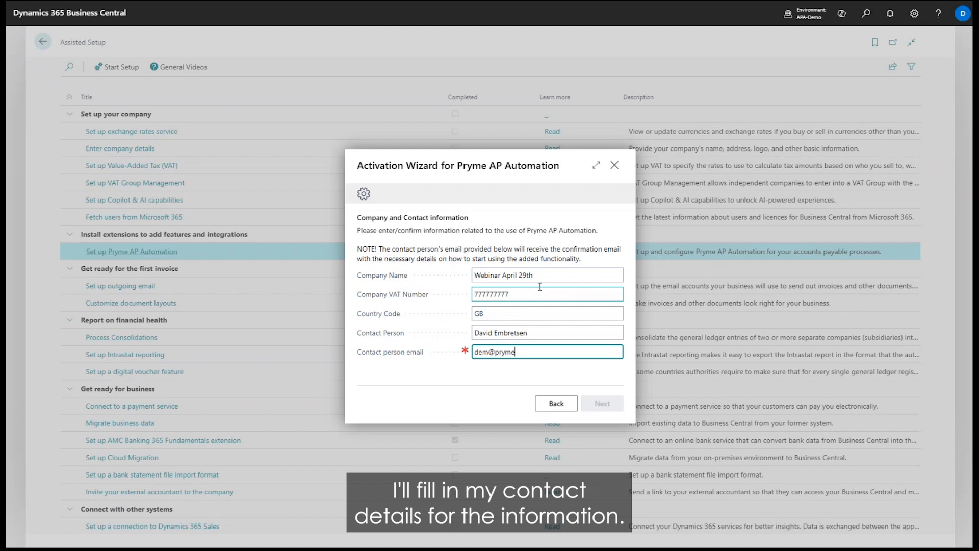
key(Tab)
click(600, 404)
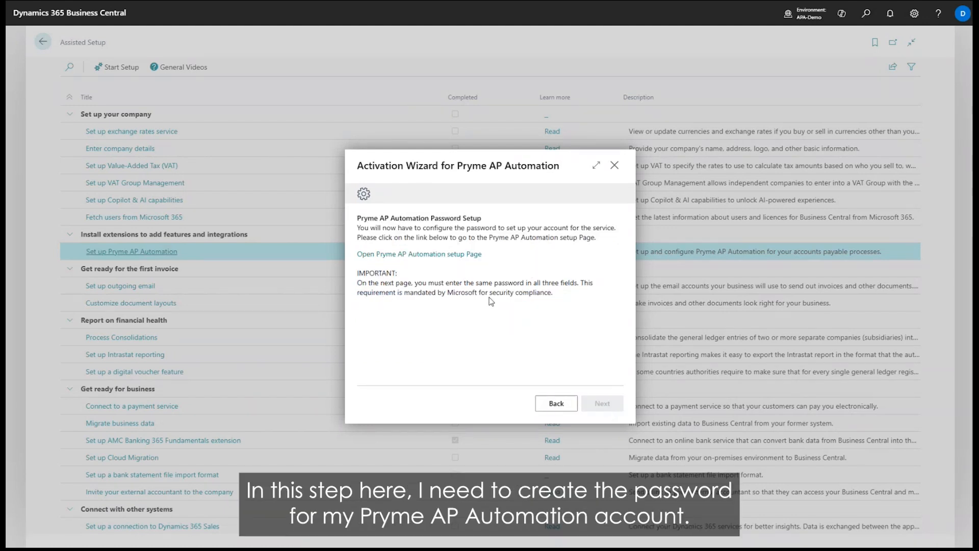
Enter the same account password in all three password fields and complete the account setup without updating the browser's saved password.
click(460, 260)
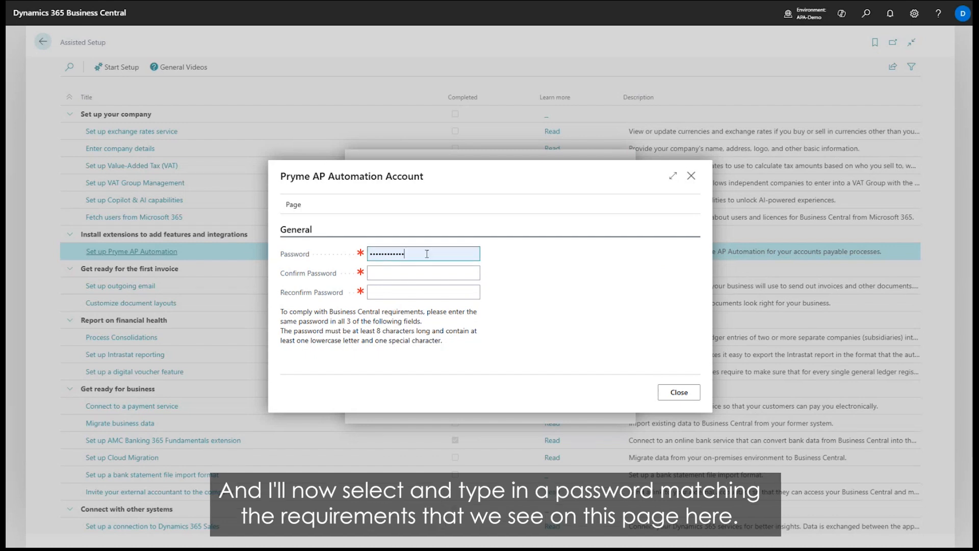
drag(428, 253, 314, 257)
key(ctrl+v)
click(405, 271)
key(ctrl+v)
click(408, 290)
key(ctrl+v)
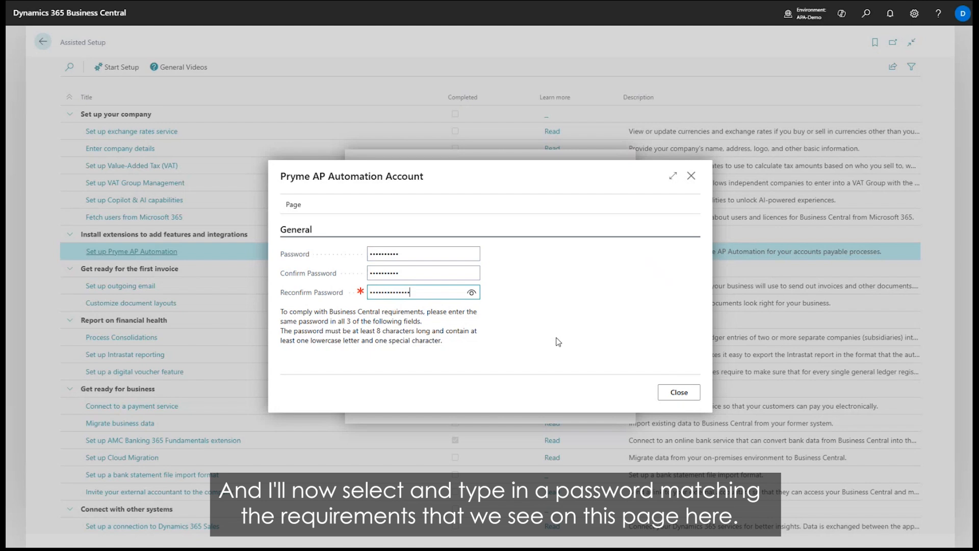
click(679, 392)
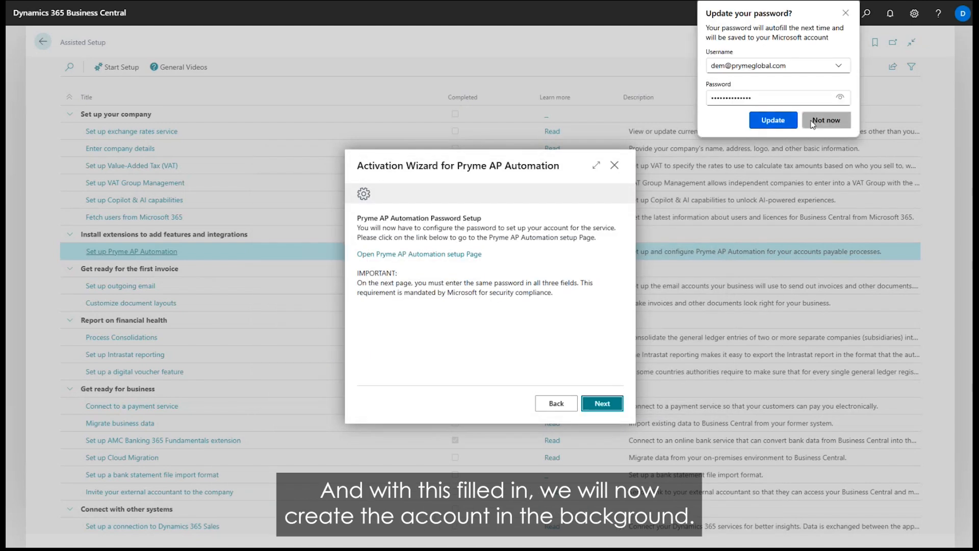
click(826, 120)
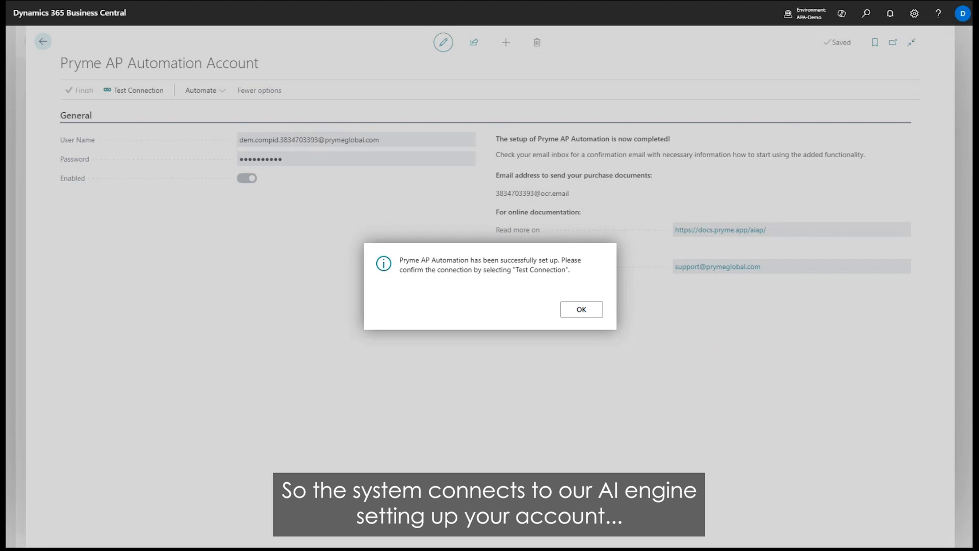
click(595, 312)
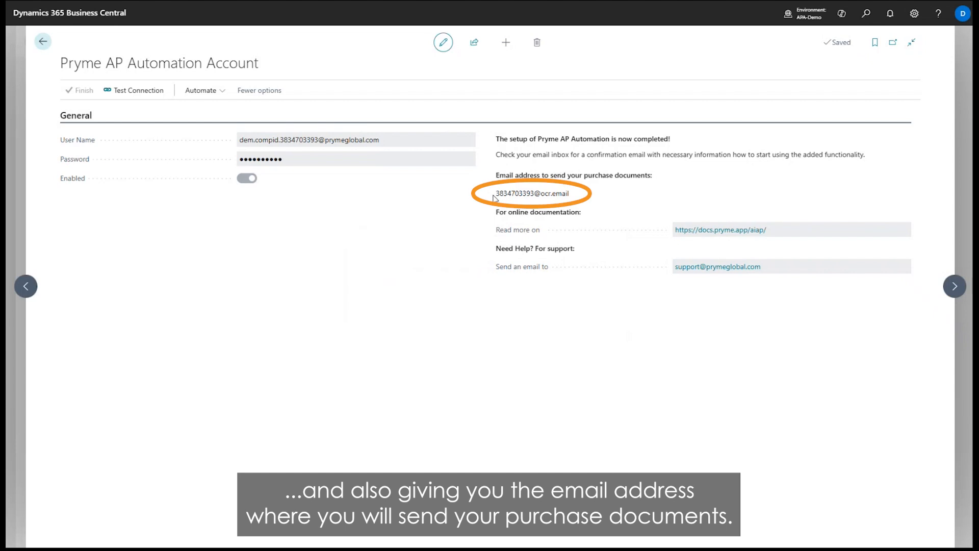
Check the email address for sending purchase documents, test the account connection, and finish the setup.
drag(494, 196, 575, 203)
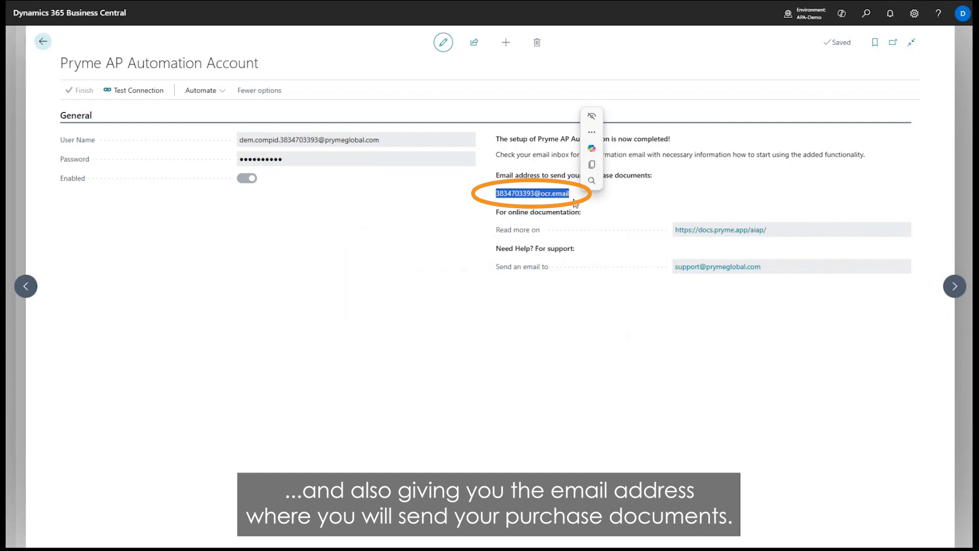
click(534, 202)
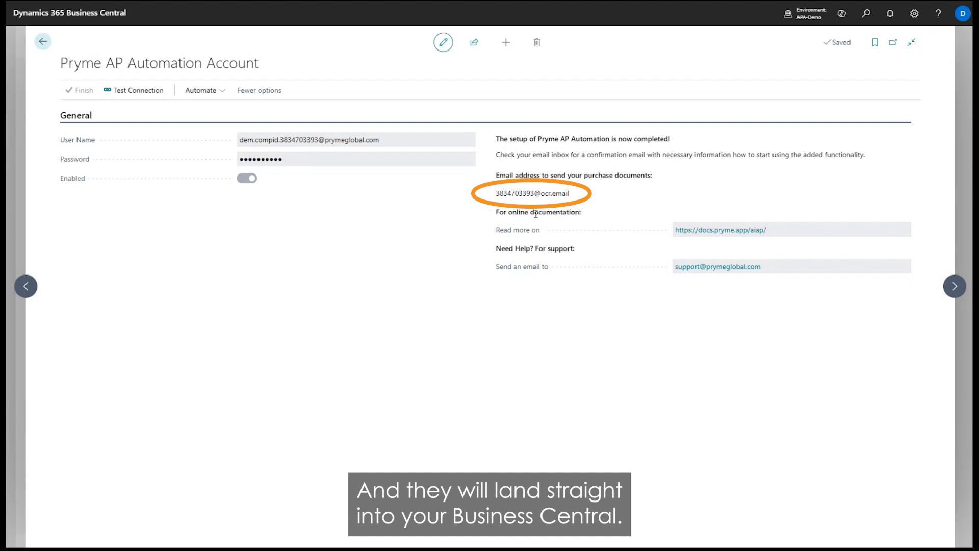
click(133, 92)
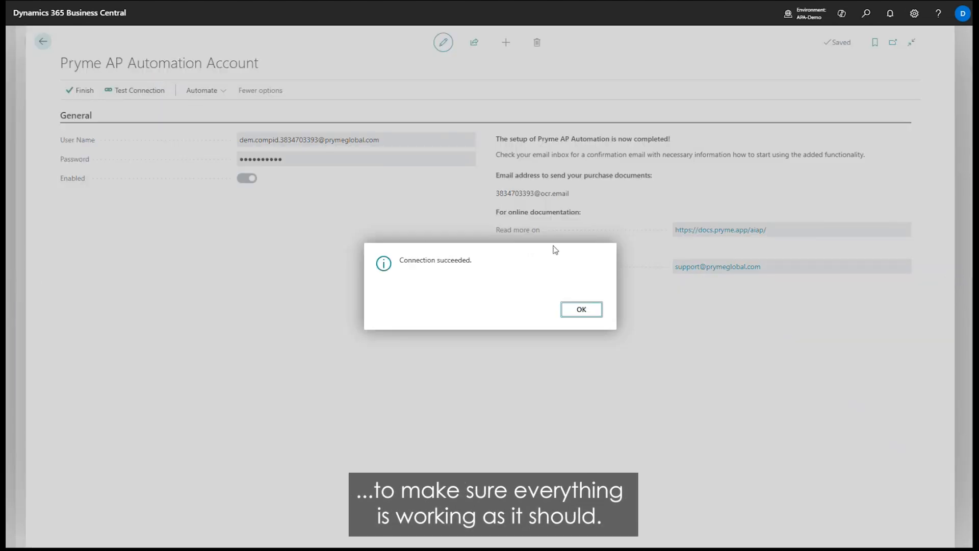
click(581, 310)
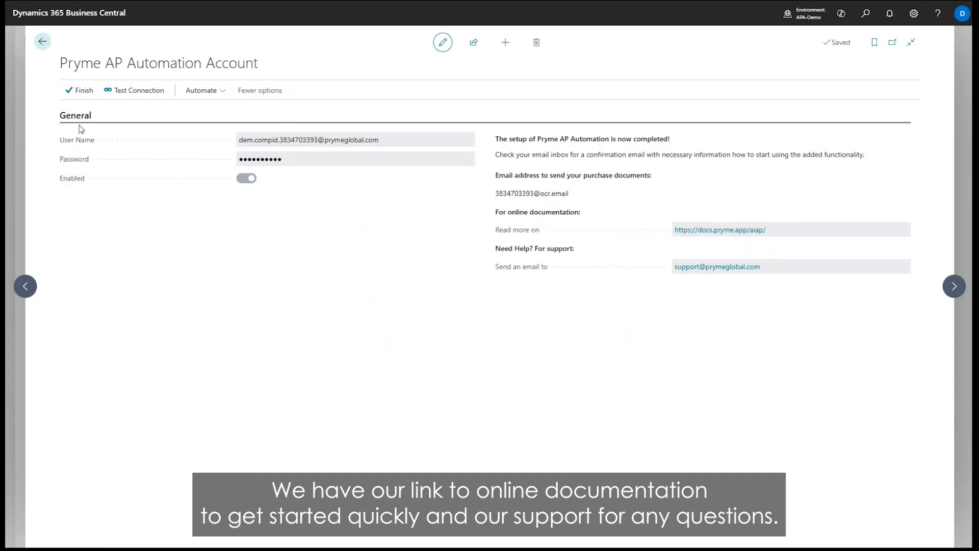
click(74, 102)
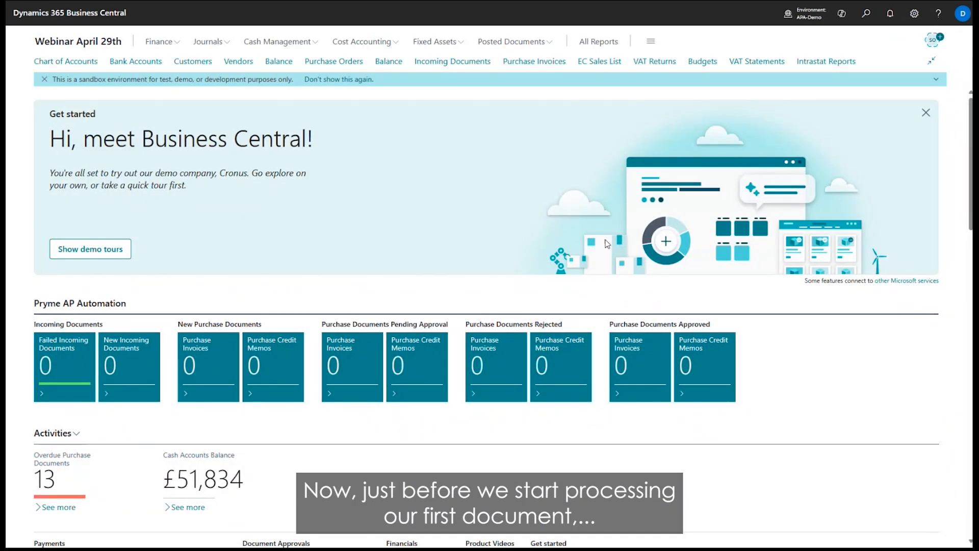
On the Pryme AP Automation Setup page, enable Posting Date Change and Simplified Purchase Documents.
click(866, 14)
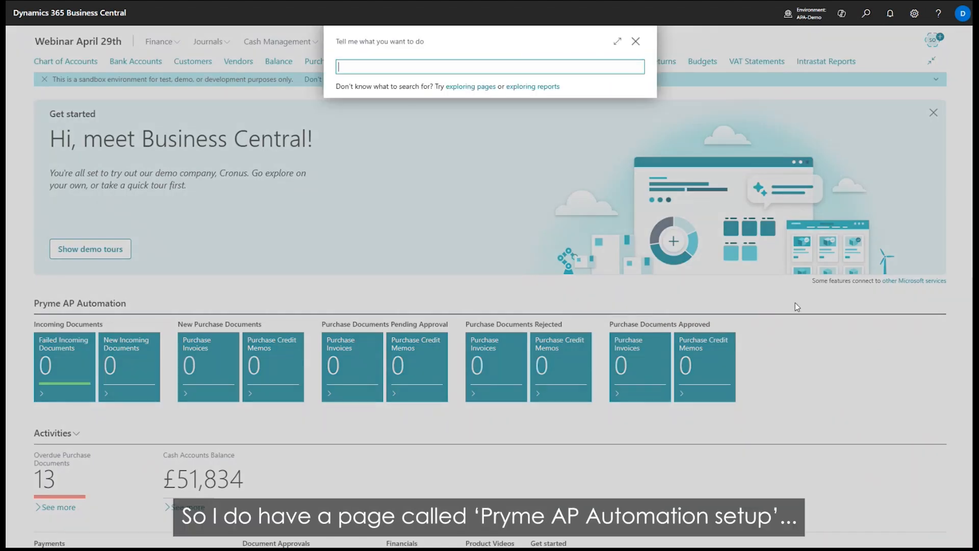
text(pryme ap)
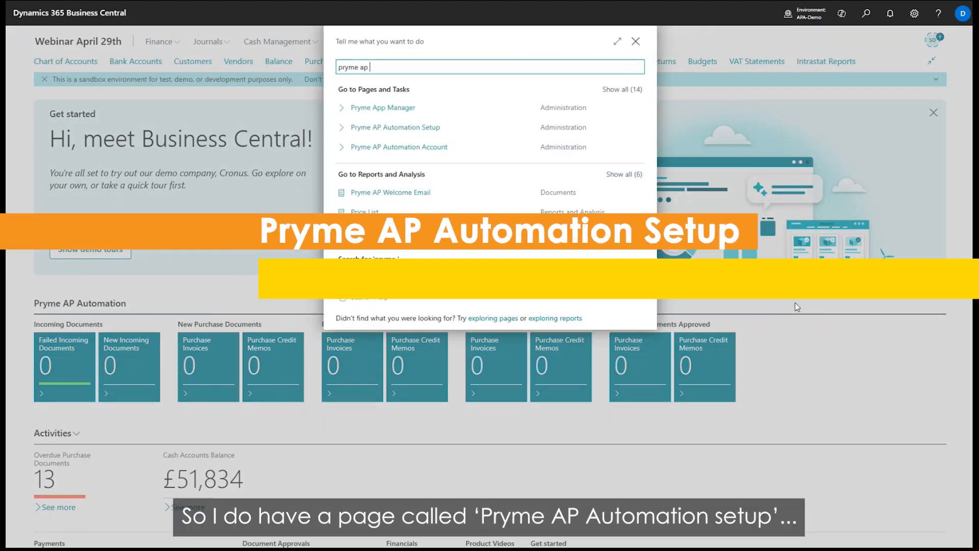
key(Down)
key(Down)
key(Return)
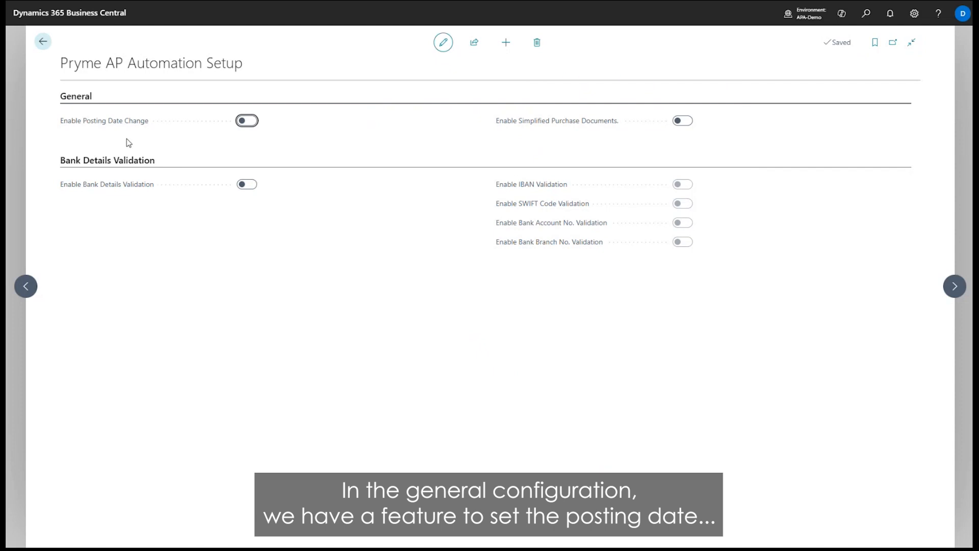
click(246, 121)
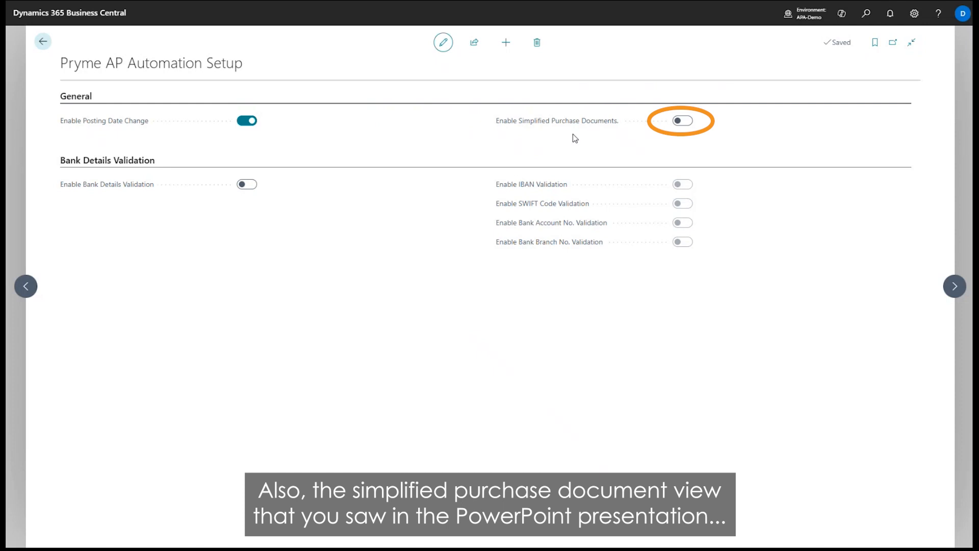
click(677, 122)
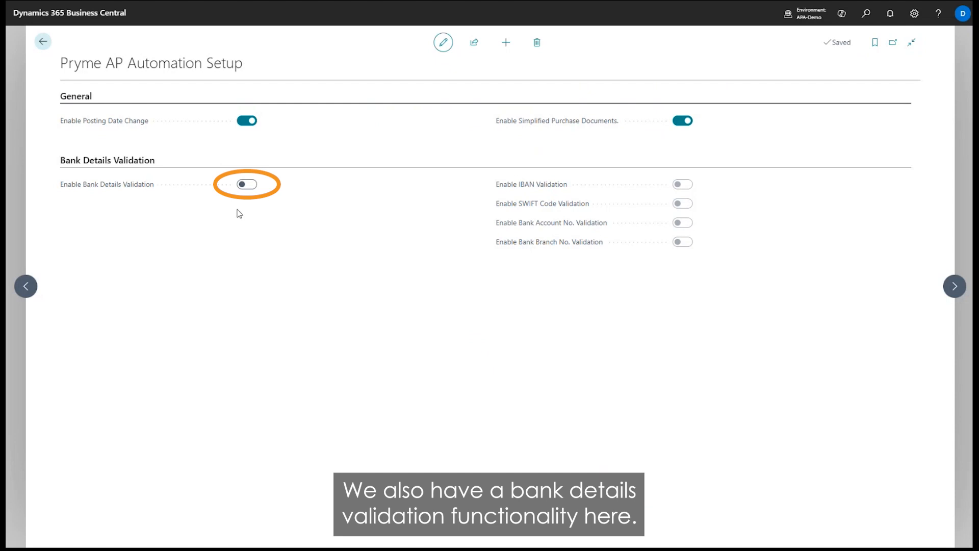
Enable Bank Details Validation to review its default validation options, and disable it again.
click(251, 185)
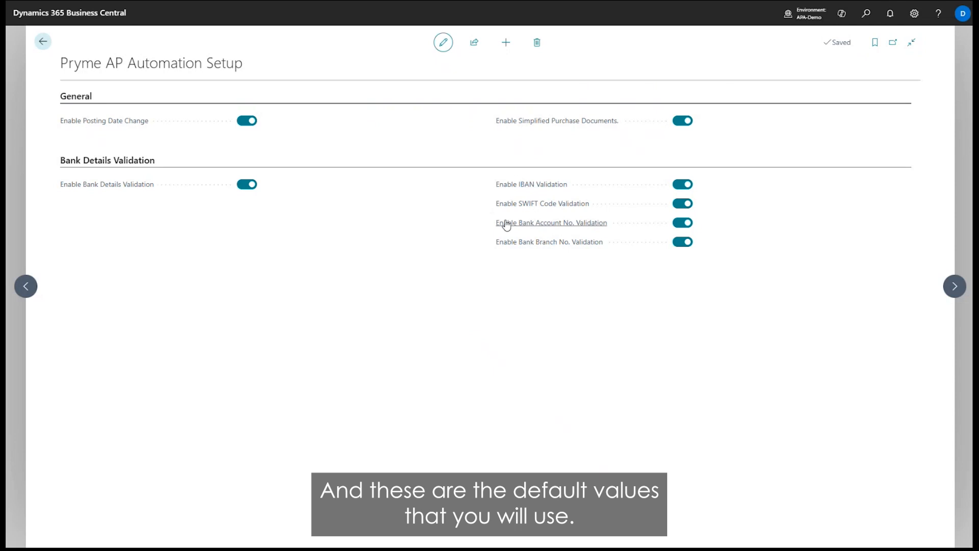
mouse_move(516, 189)
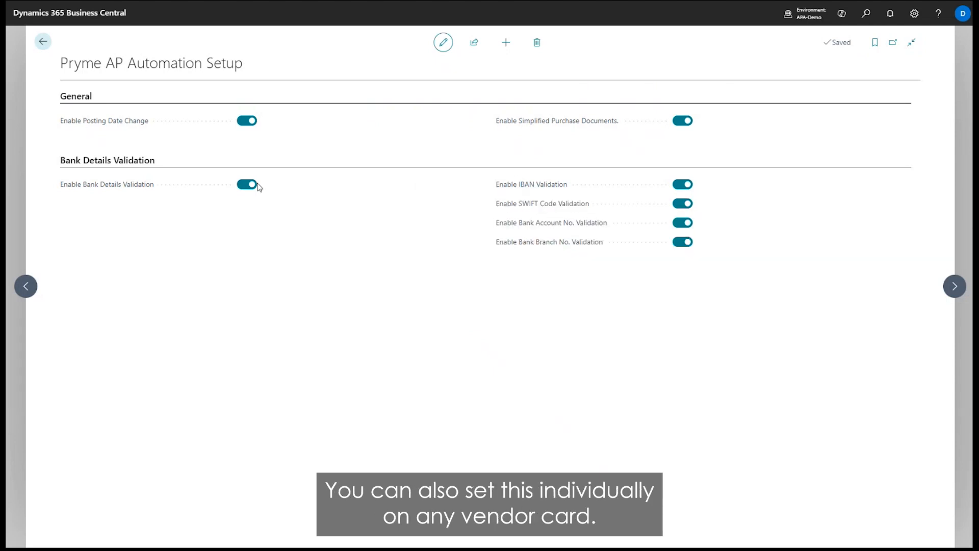
click(242, 185)
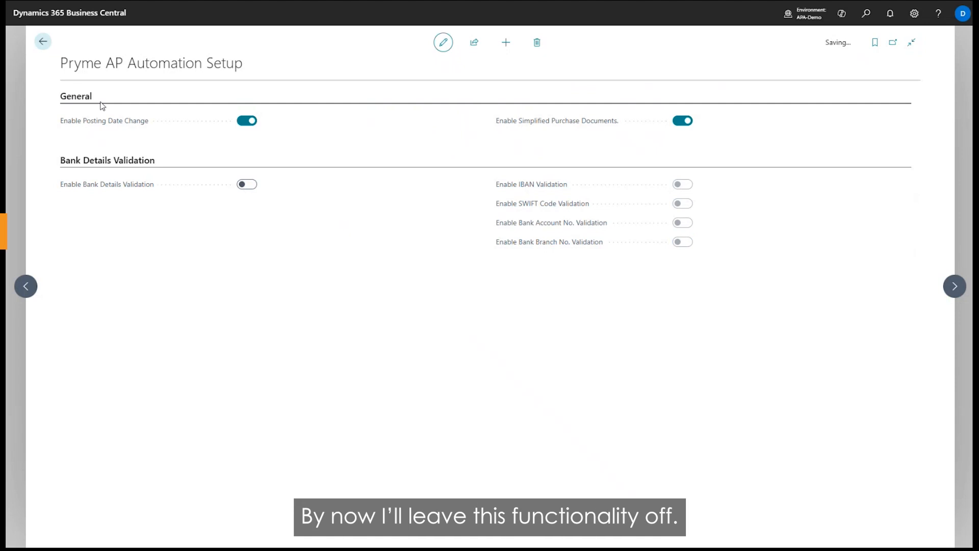
Open the Pryme Purchase Invoice Line Approval Workflow and select the "Create an approval request for the line" response of the approval-requested event.
click(43, 41)
text(workflwos)
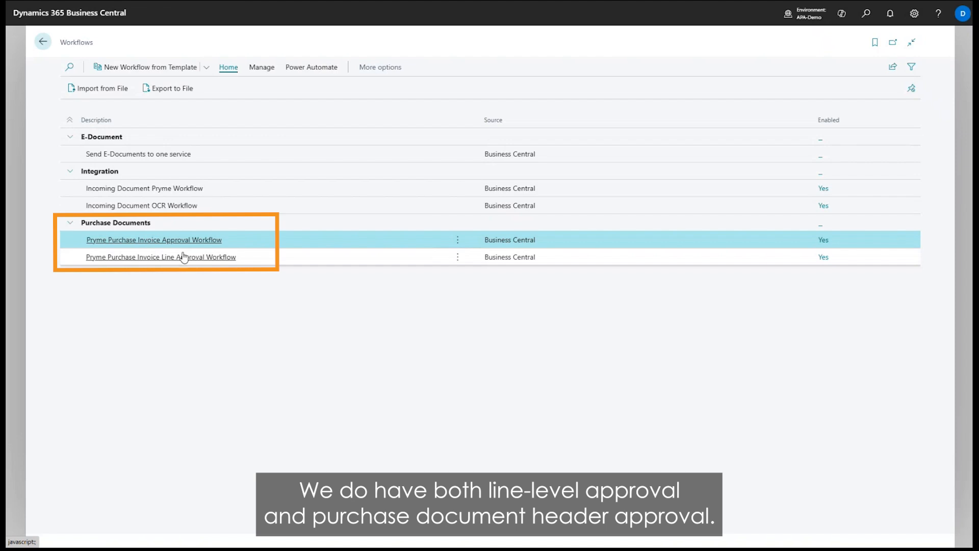
click(158, 257)
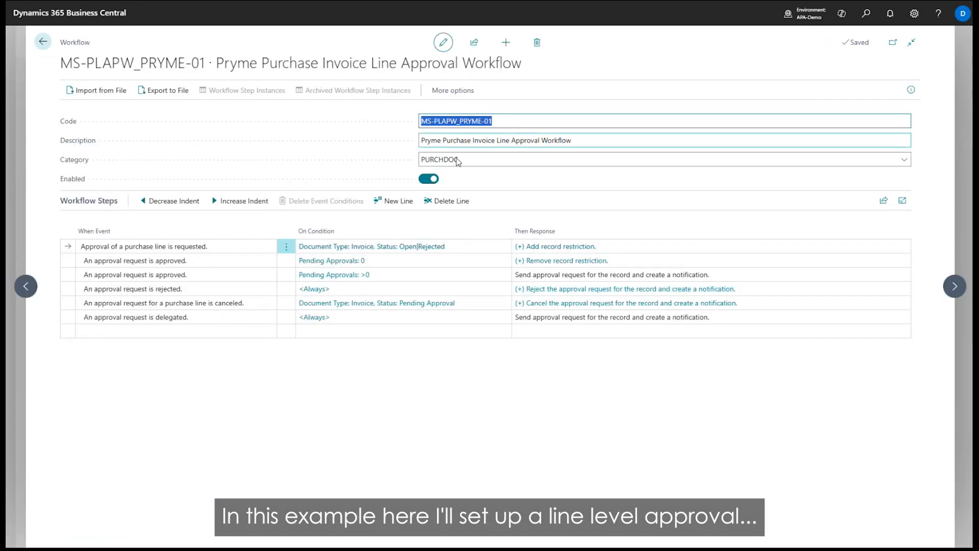
click(560, 246)
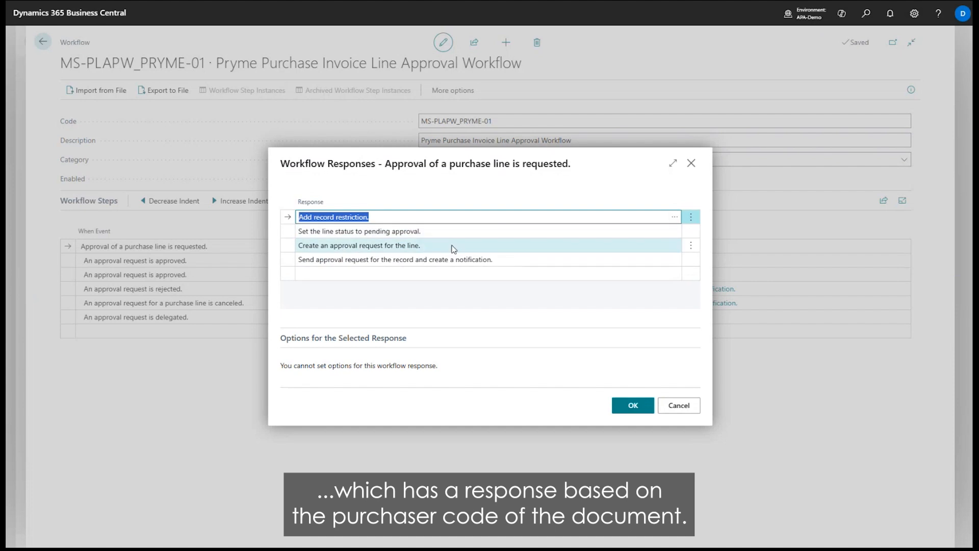
click(415, 245)
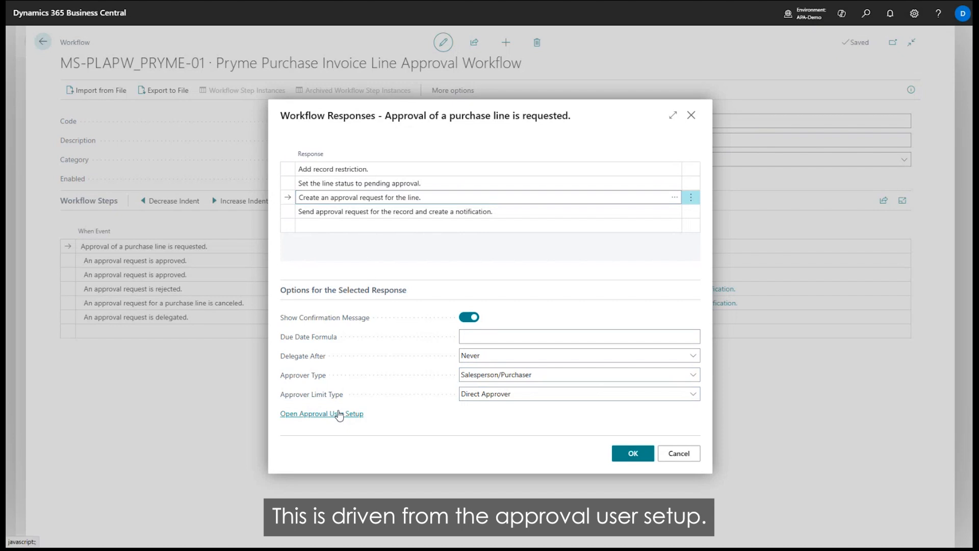
In Approval User Setup, assign purchaser code BC and unlimited purchase approval to the APPROVER user.
click(338, 414)
click(105, 137)
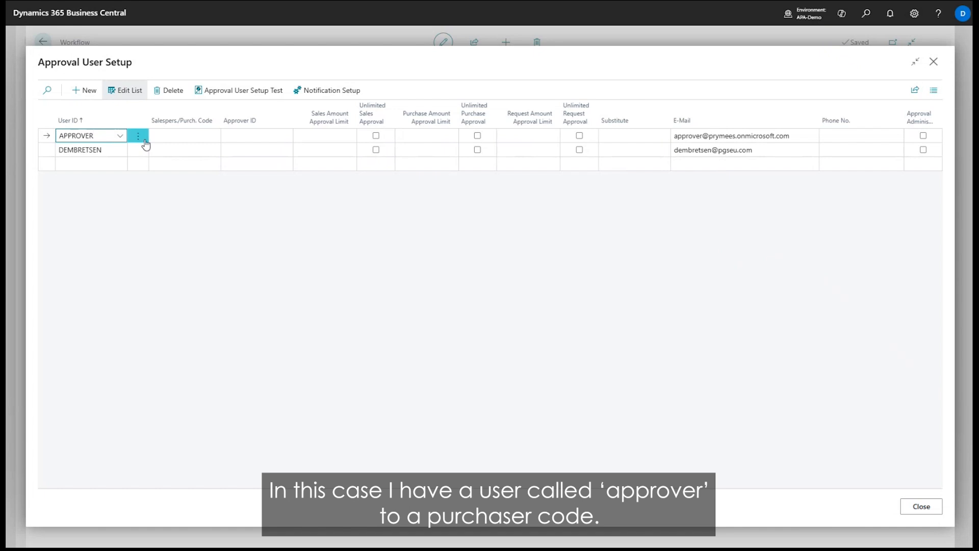
click(198, 141)
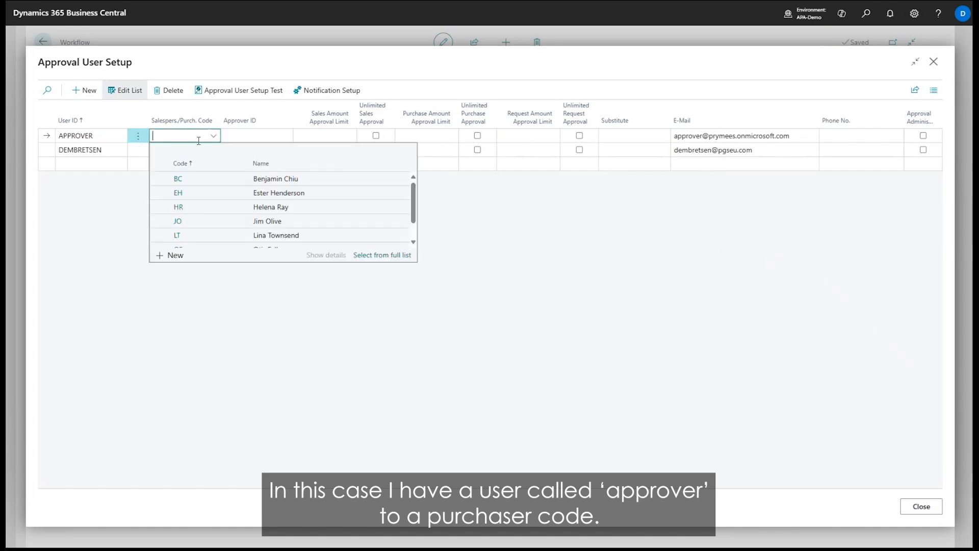
click(199, 180)
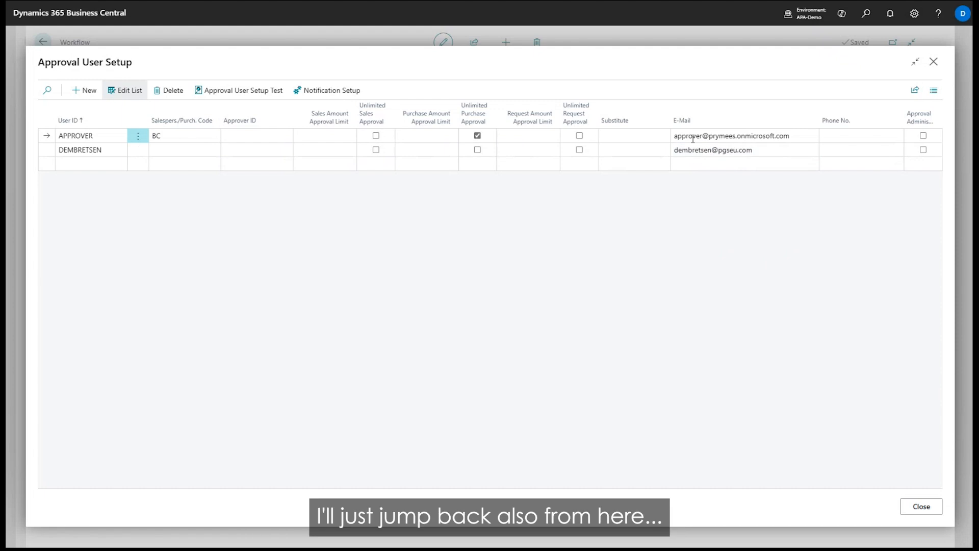
Close the Approval User Setup to return to the workflow response options.
click(921, 506)
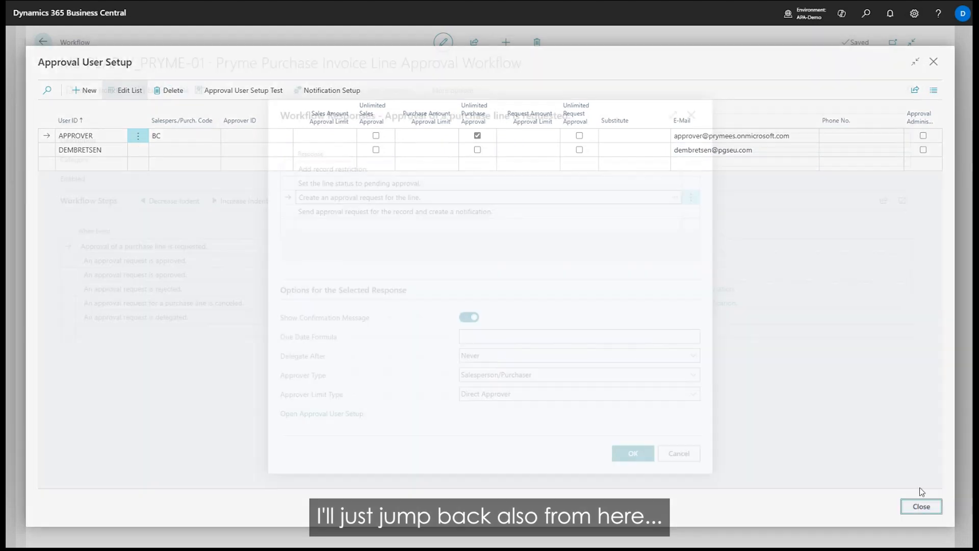
click(568, 374)
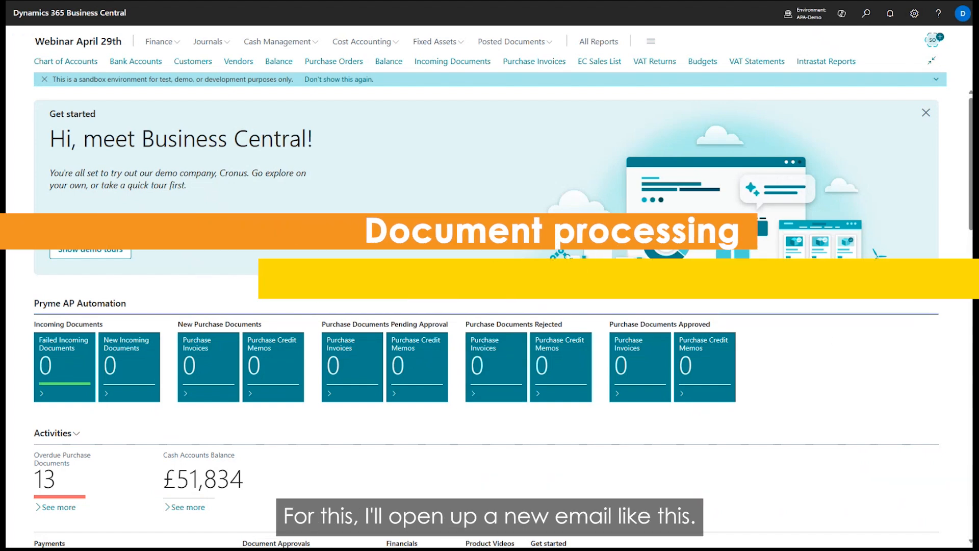
In Outlook, address the invoice email to the OCR mailbox from the sign-up, attach "108583 Lyreco invoice.pdf" and send it.
drag(0, 45, 560, 46)
click(238, 163)
key(ctrl+v)
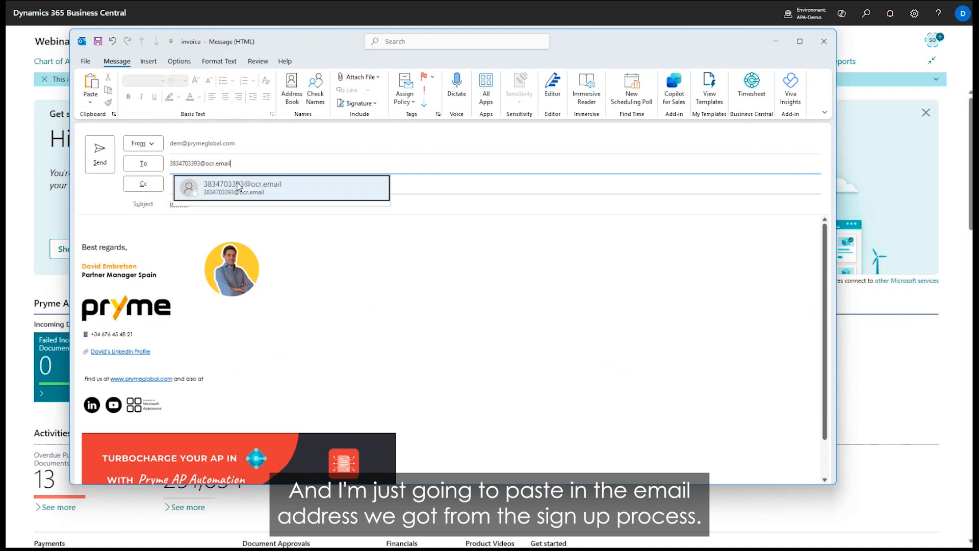
click(239, 184)
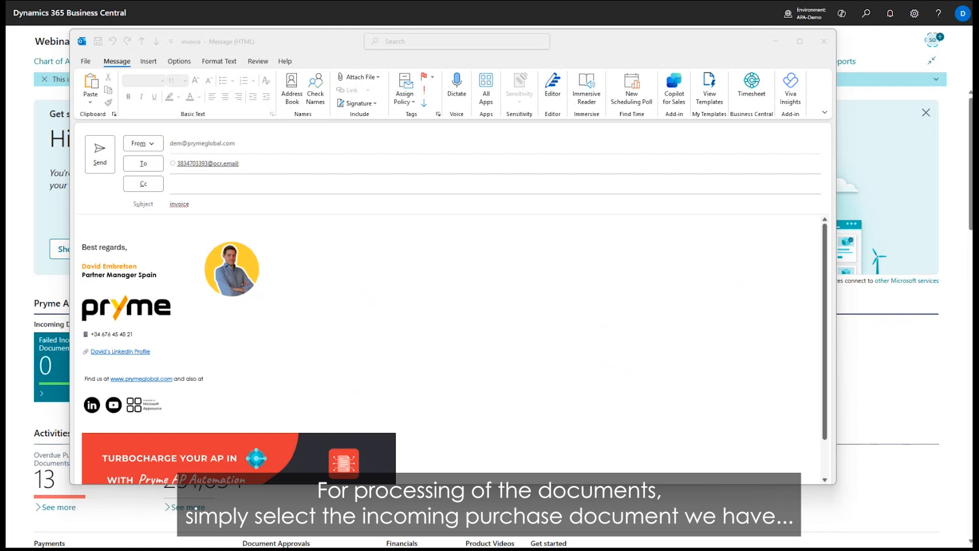
drag(6, 227, 136, 225)
drag(6, 28, 16, 27)
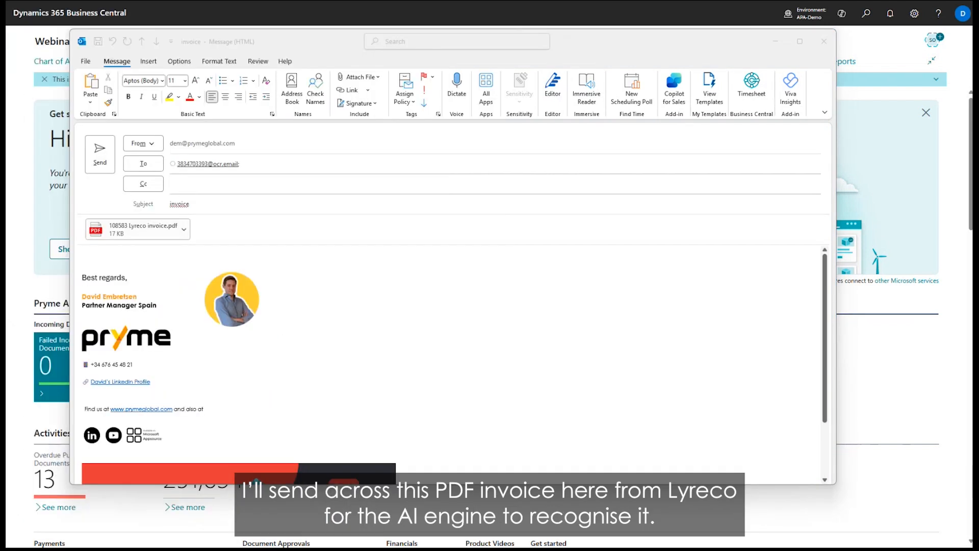
click(100, 153)
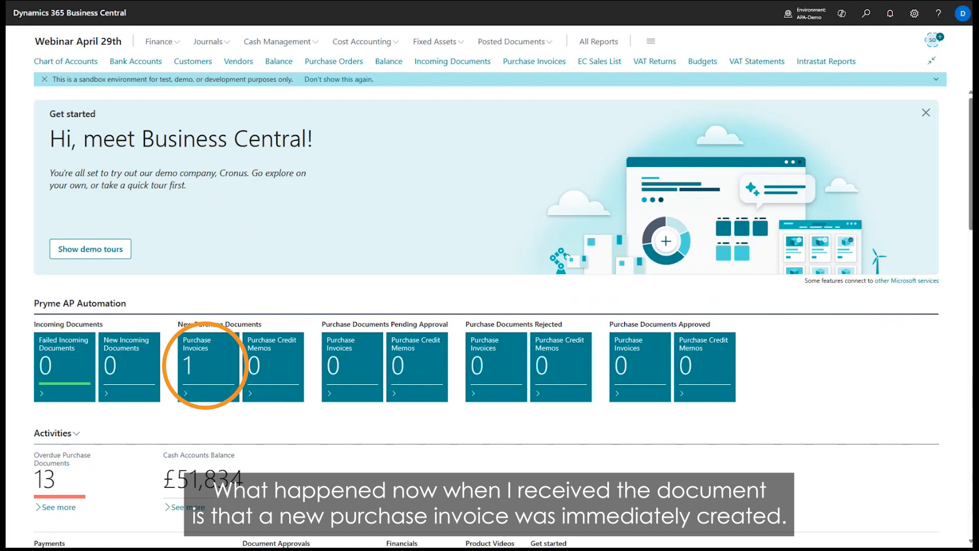
In Business Central, open the new purchase invoices and adjust the PDF viewer's width and zoom to examine the Lyreco invoice.
click(213, 374)
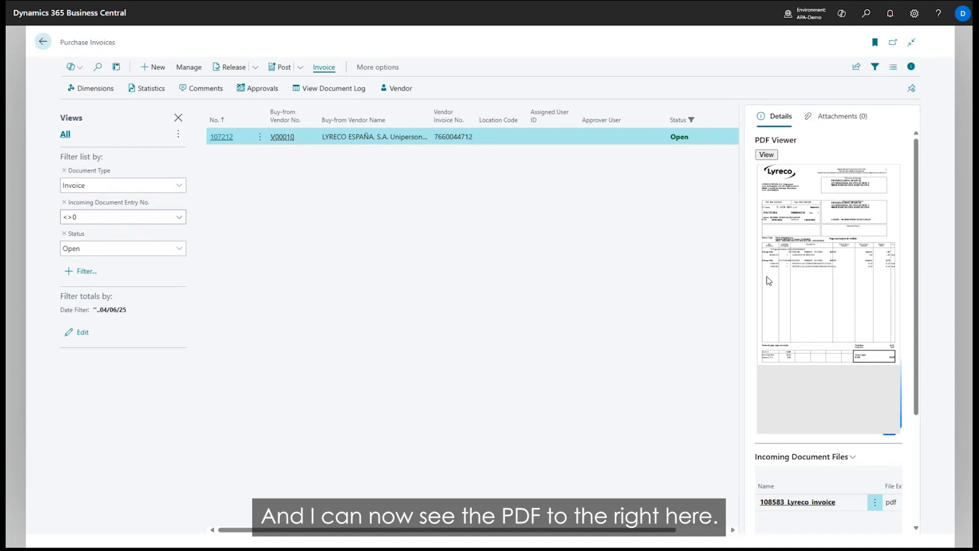
drag(739, 305, 598, 306)
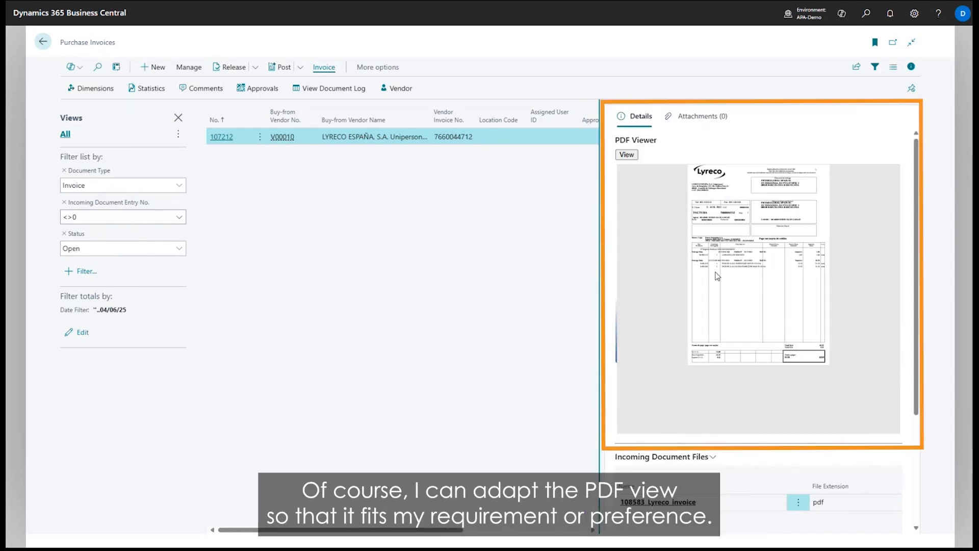
scroll(717, 277, up, 5)
scroll(758, 296, up, 2)
scroll(758, 295, down, 2)
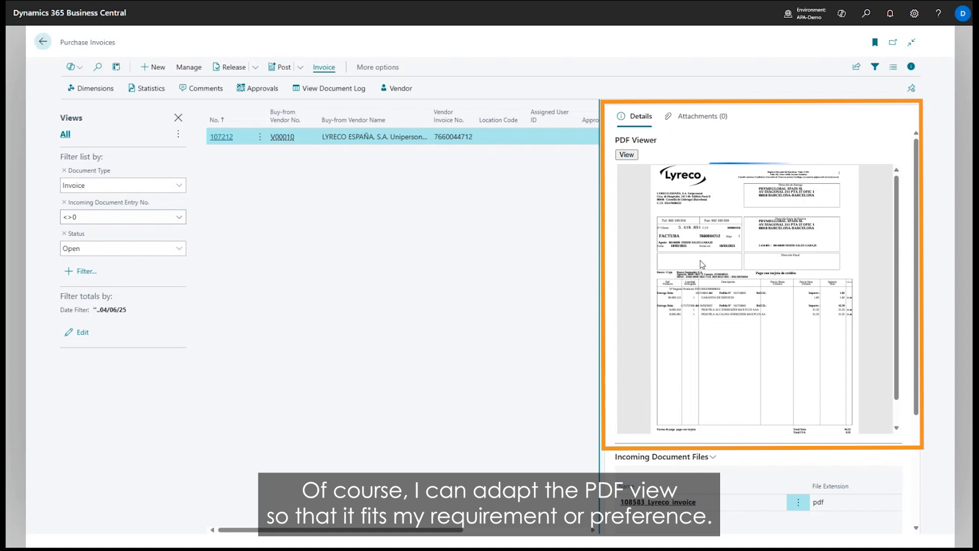
scroll(748, 398, up, 3)
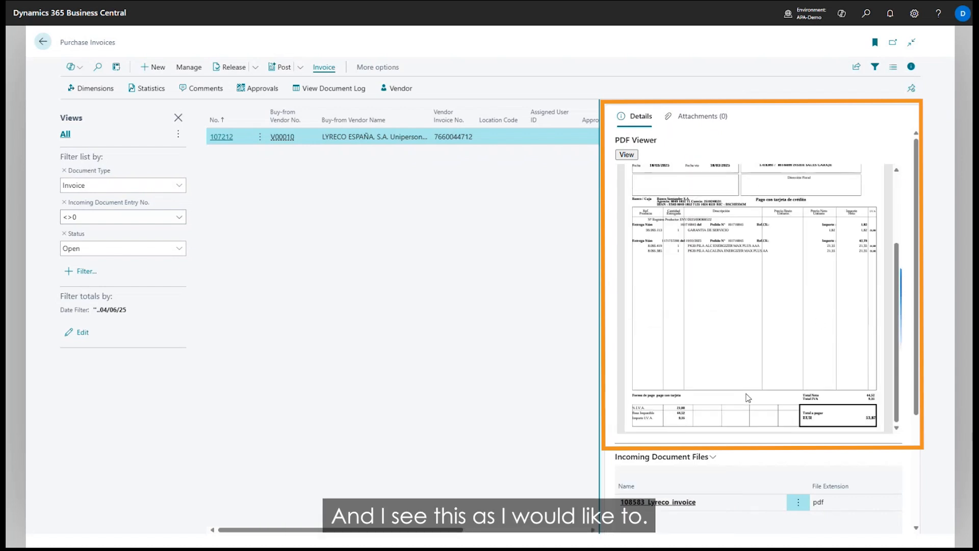
drag(599, 306, 686, 304)
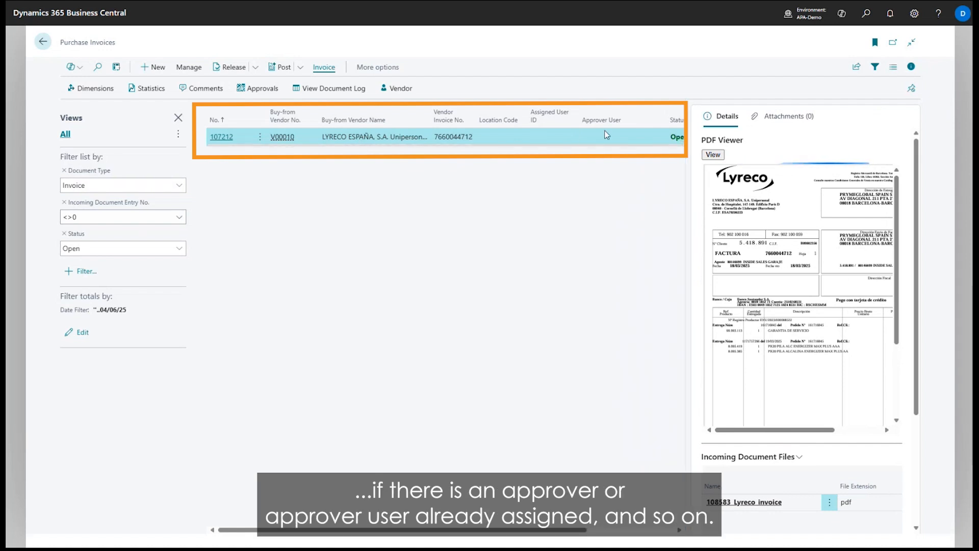
Open the Lyreco purchase invoice and check the purchaser code in its header and on its line.
click(222, 136)
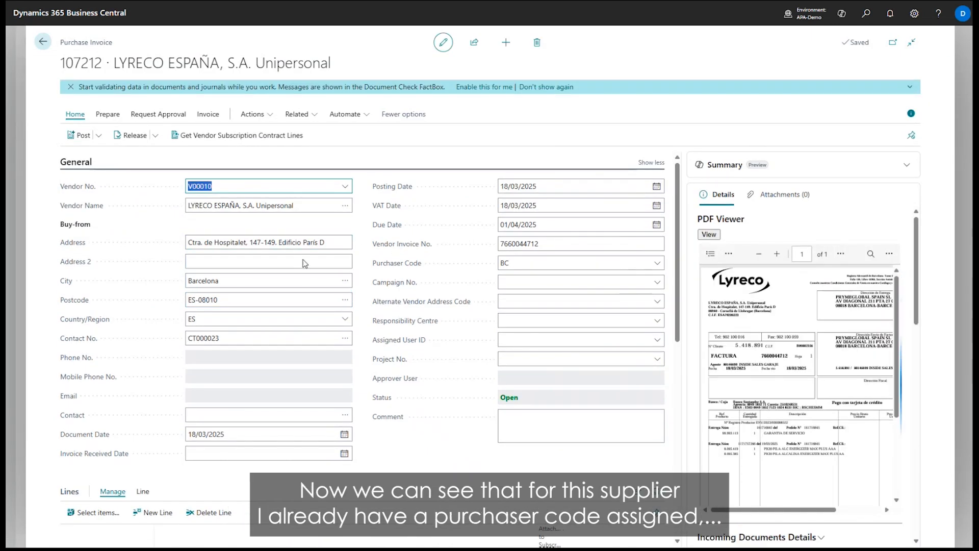
click(524, 260)
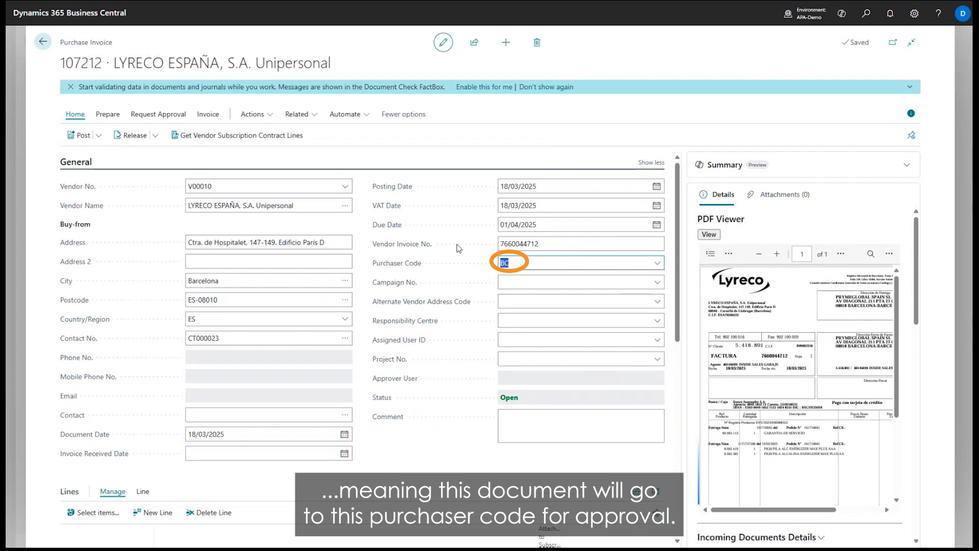
scroll(357, 306, down, 3)
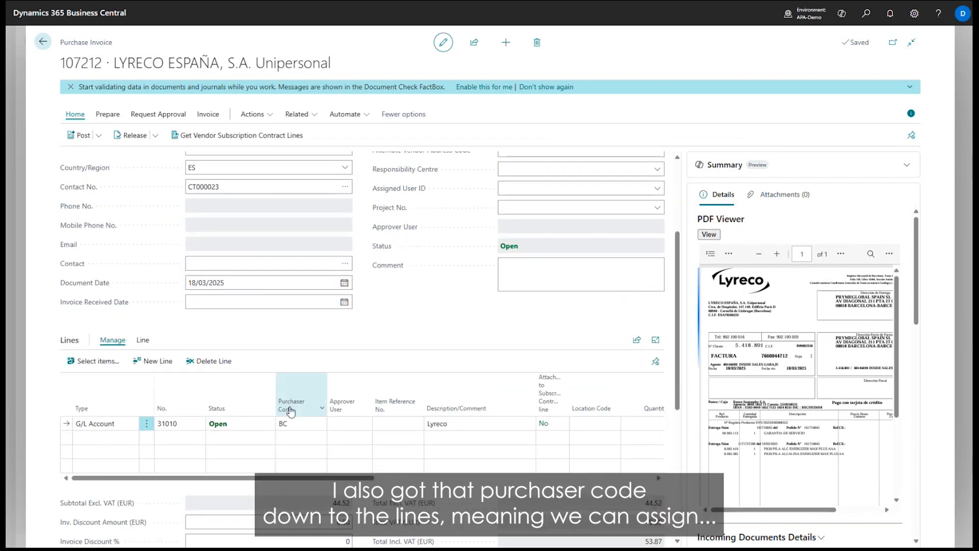
click(288, 426)
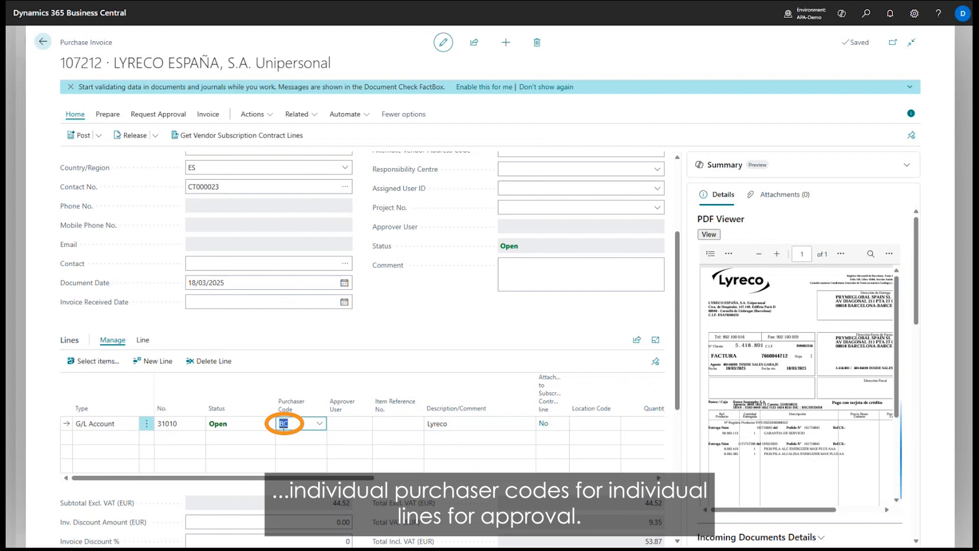
Add a second G/L Account line with No. 31010 to the Lyreco purchase invoice.
click(247, 451)
click(174, 443)
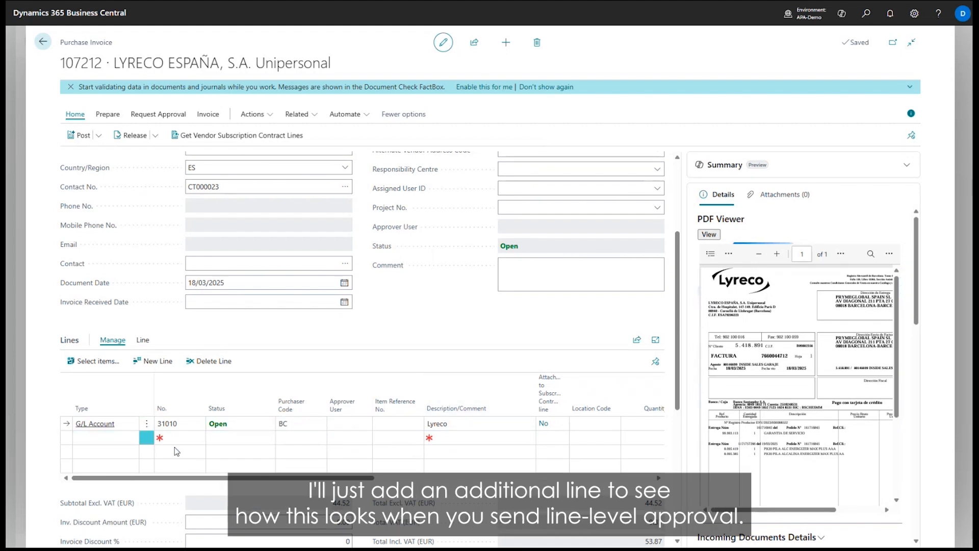
text(31010)
key(Tab)
Set the new line's quantity to 1 and its direct unit cost to 44.52/2, and change the first line's cost to 22.26.
key(Tab)
key(Tab)
key(Tab)
key(Tab)
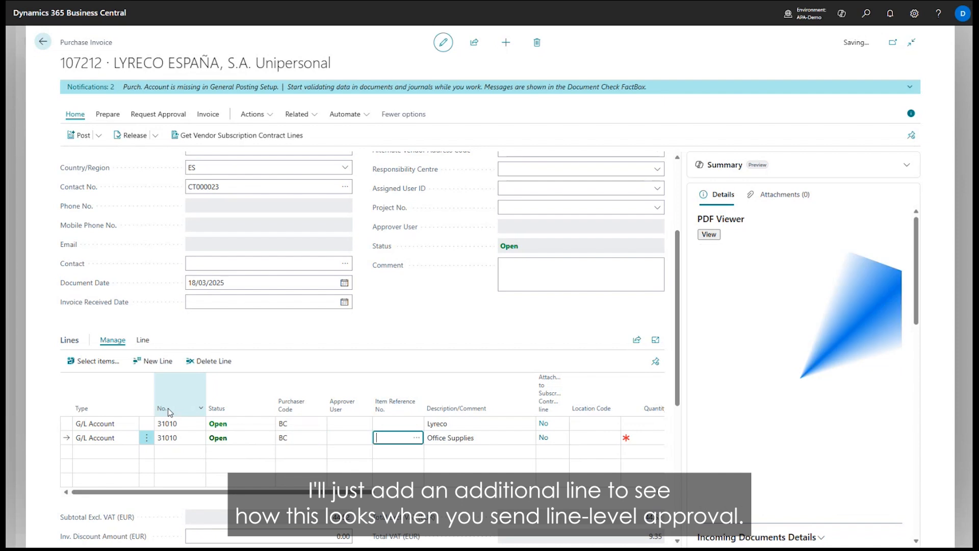
text(1)
key(Tab)
key(Tab)
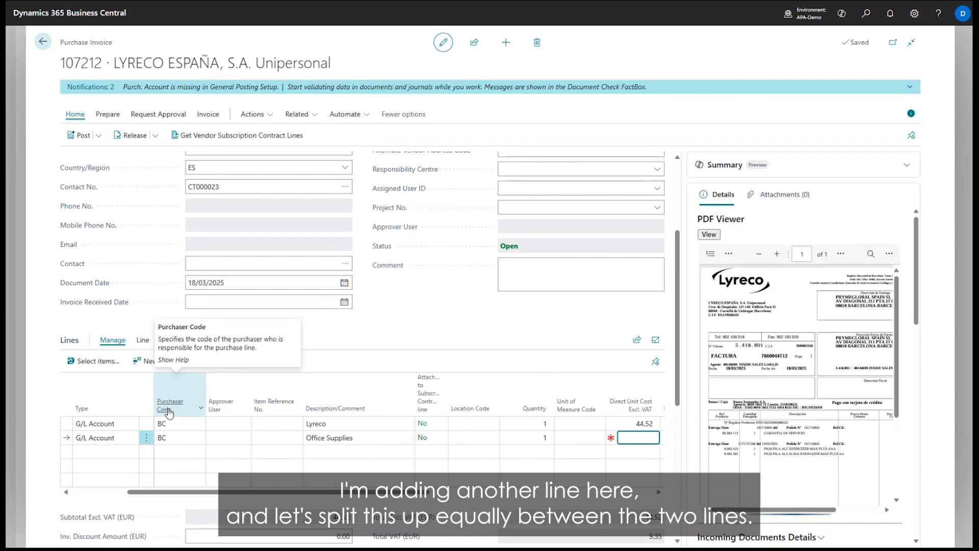
key(Tab)
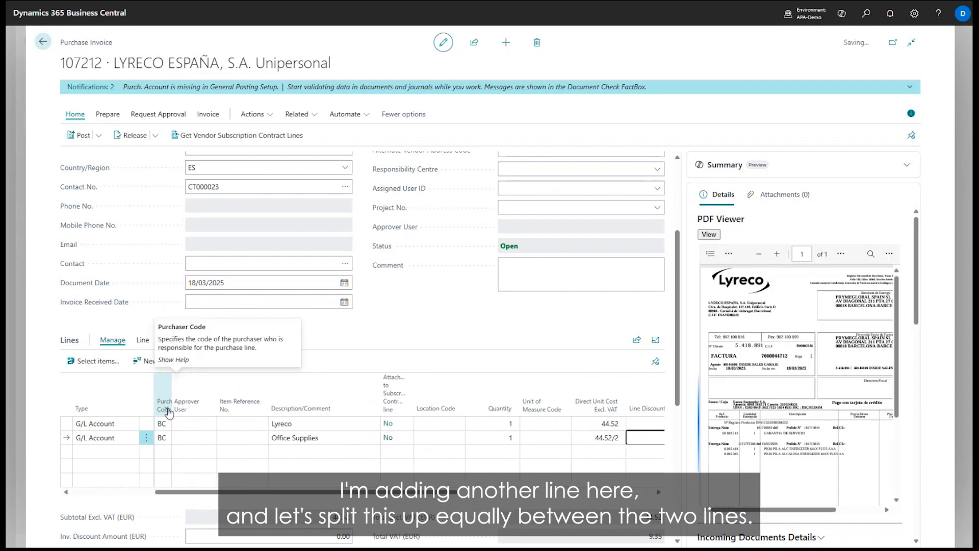
key(shift+Tab)
key(ctrl+c)
key(Up)
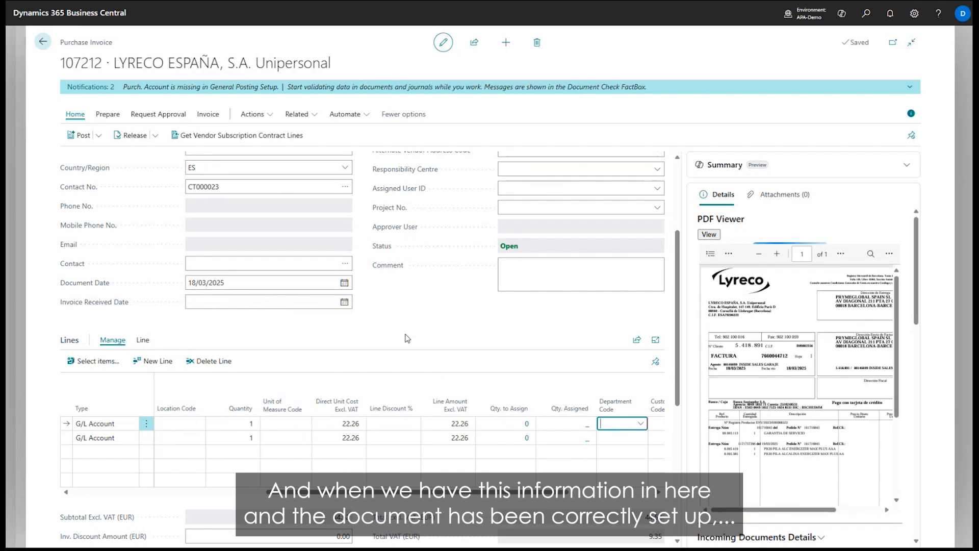
Set the Office Supplies line's direct unit cost to 1.00 and compare the totals with the incoming document amounts.
scroll(417, 377, down, 3)
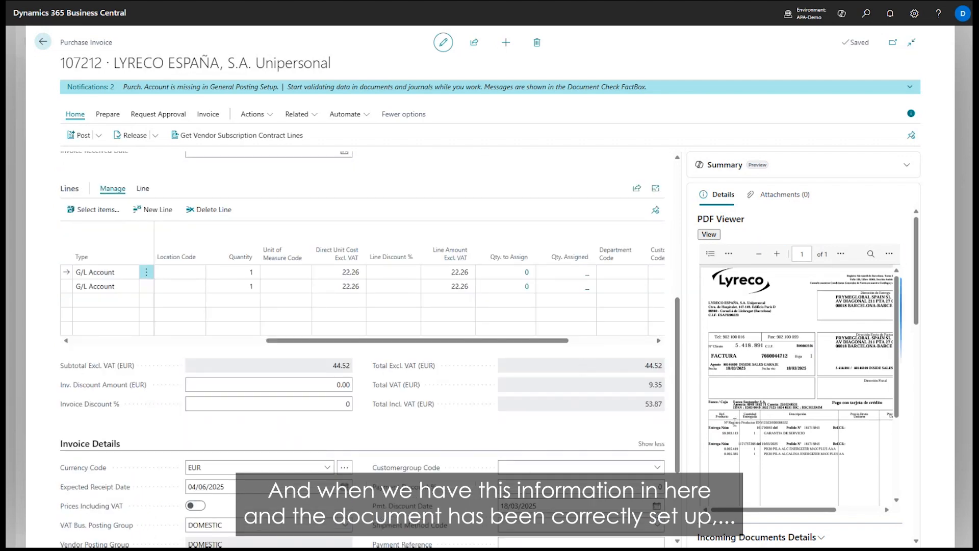
click(337, 287)
text(1)
key(Tab)
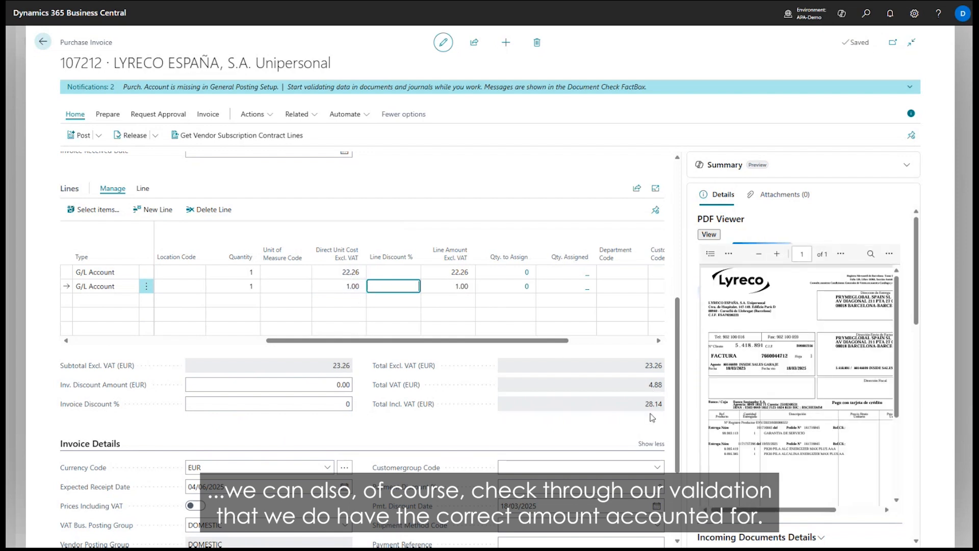
scroll(694, 496, down, 4)
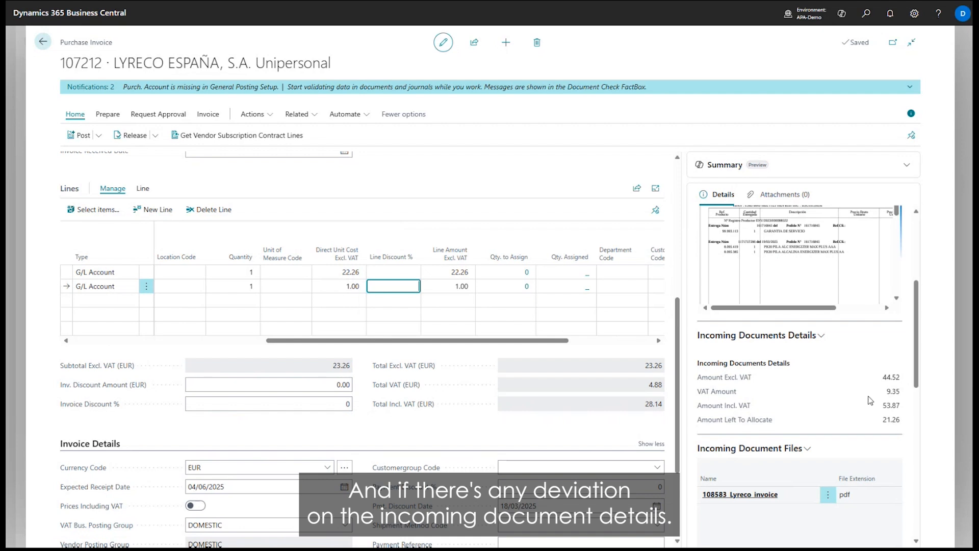
Try to send the line approval requests, review the differing totals and decline sending the invoice for approval.
click(137, 121)
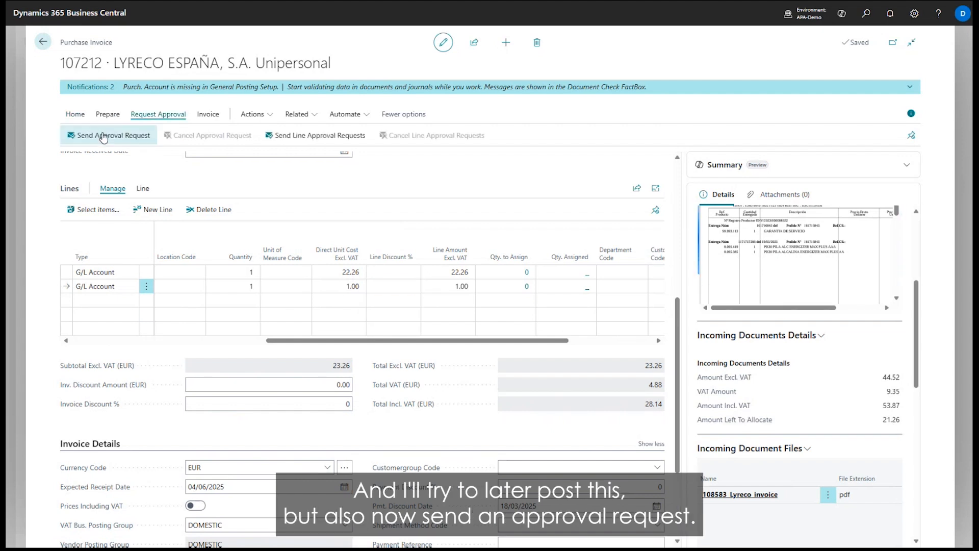
click(308, 137)
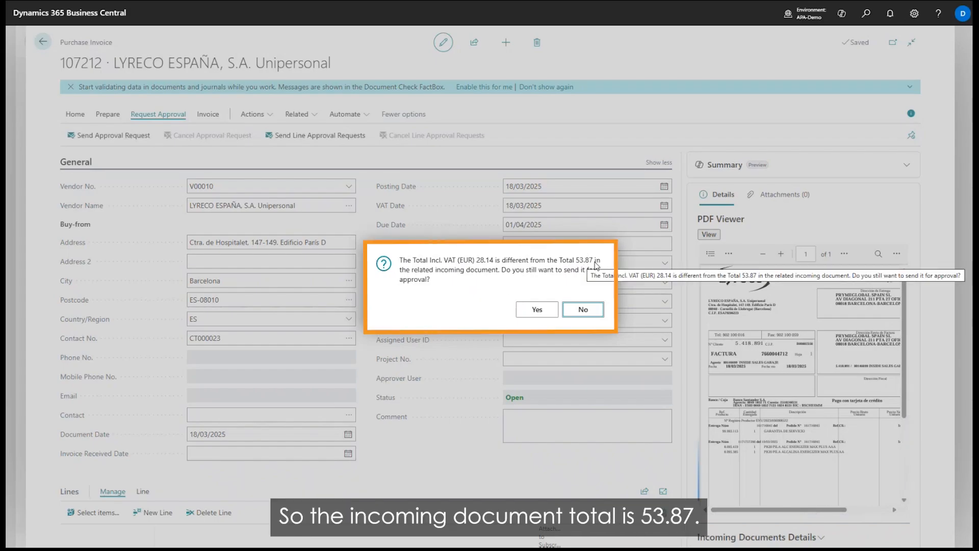
drag(469, 261, 494, 262)
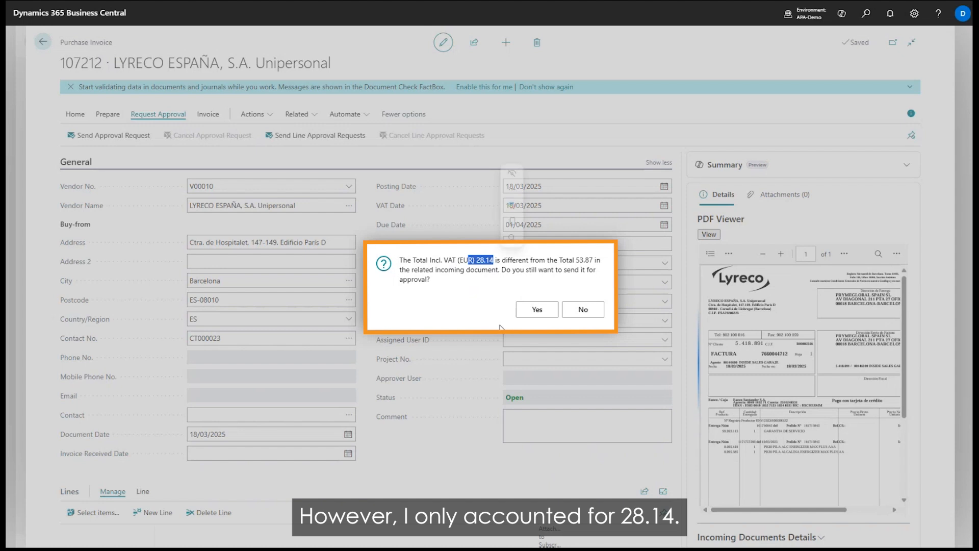
click(492, 277)
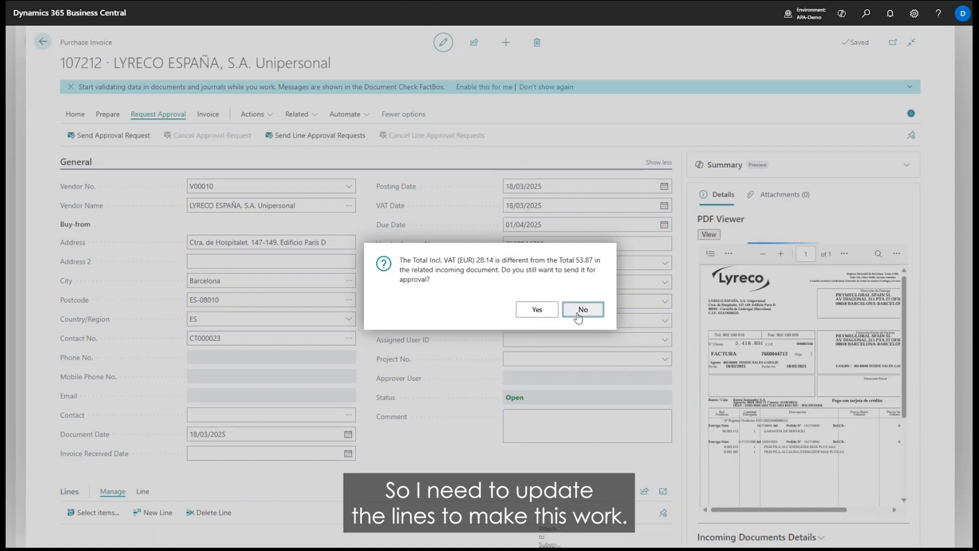
click(583, 309)
Set the Office Supplies line's direct unit cost to 22.26 and check the amount left to allocate in Incoming Documents Details.
scroll(580, 317, down, 4)
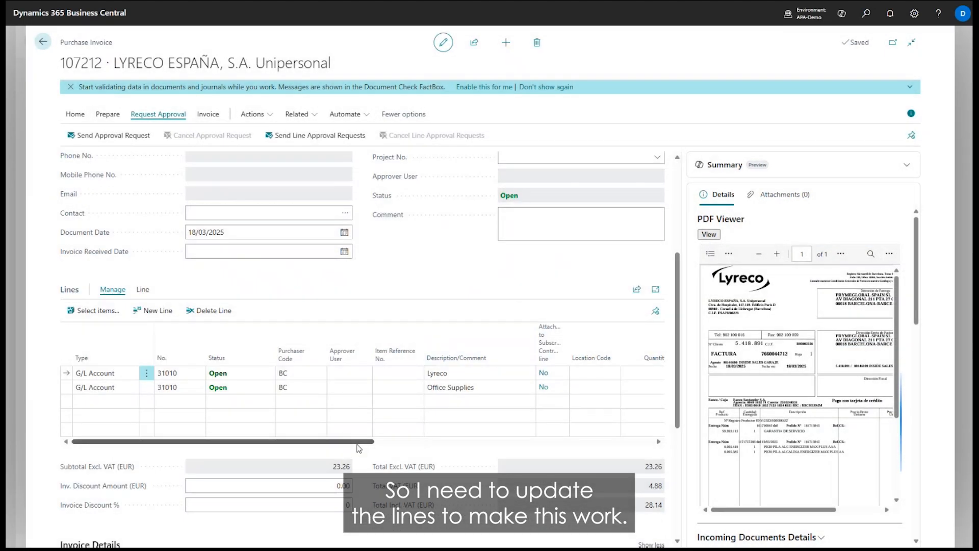
drag(604, 387, 509, 388)
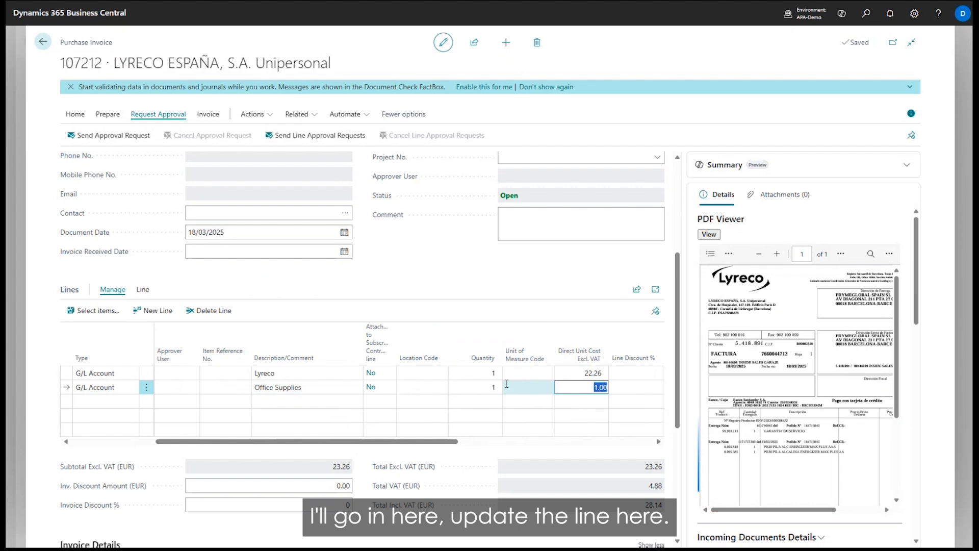
key(ctrl+v)
click(516, 374)
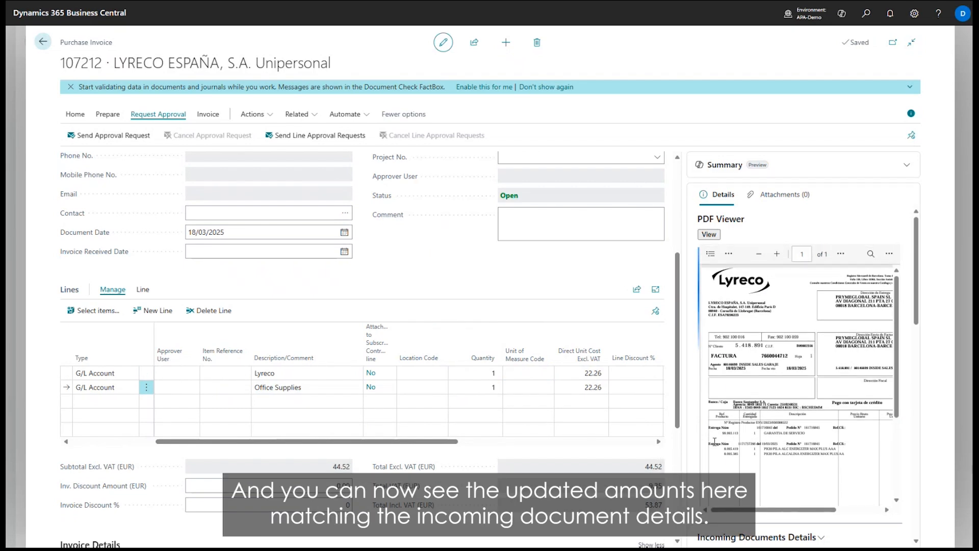
scroll(715, 442, down, 8)
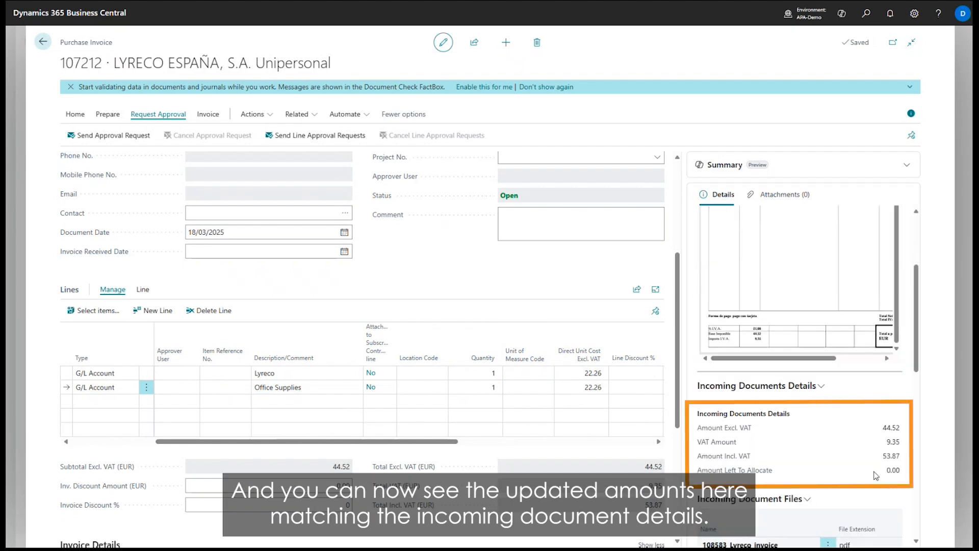
double_click(894, 473)
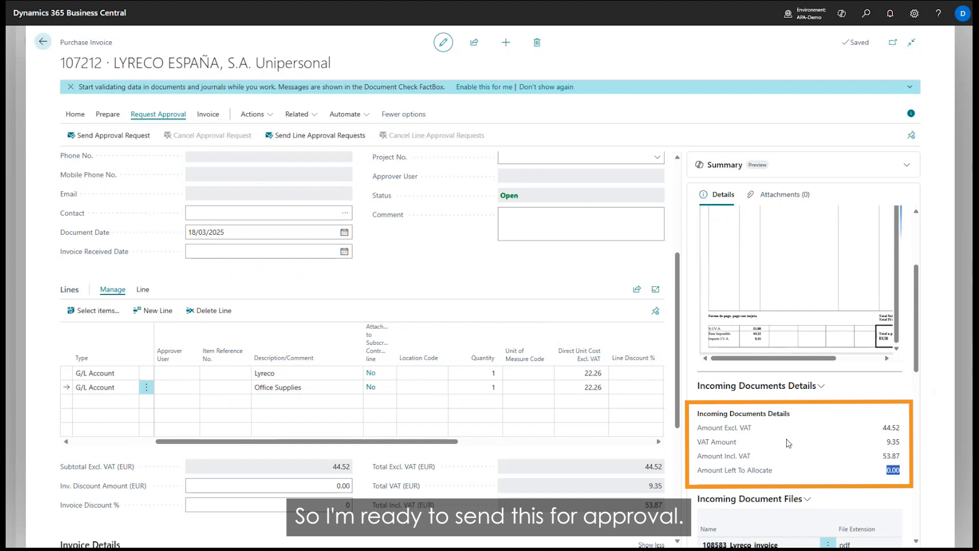
Send the line approval requests and open the purchase invoices pending approval to check the assigned approver.
click(329, 134)
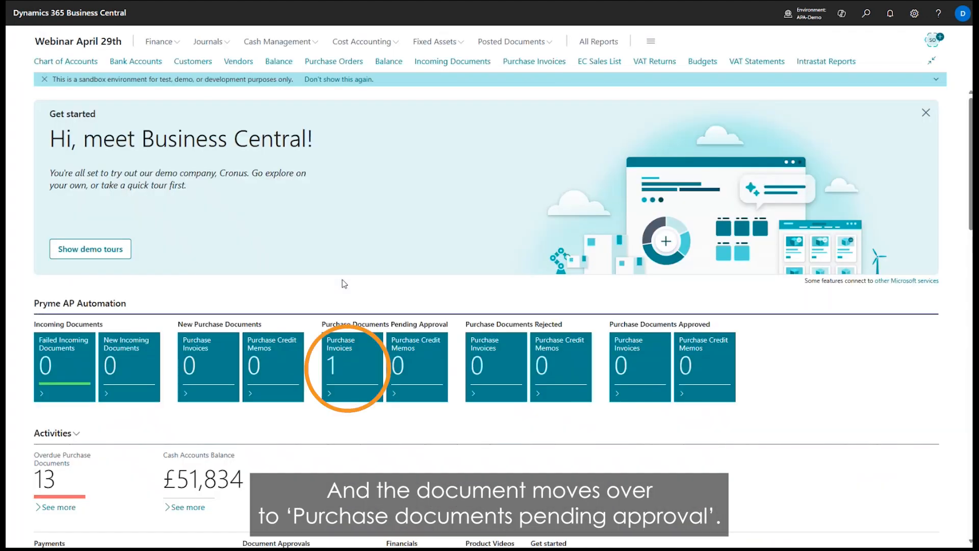
click(331, 388)
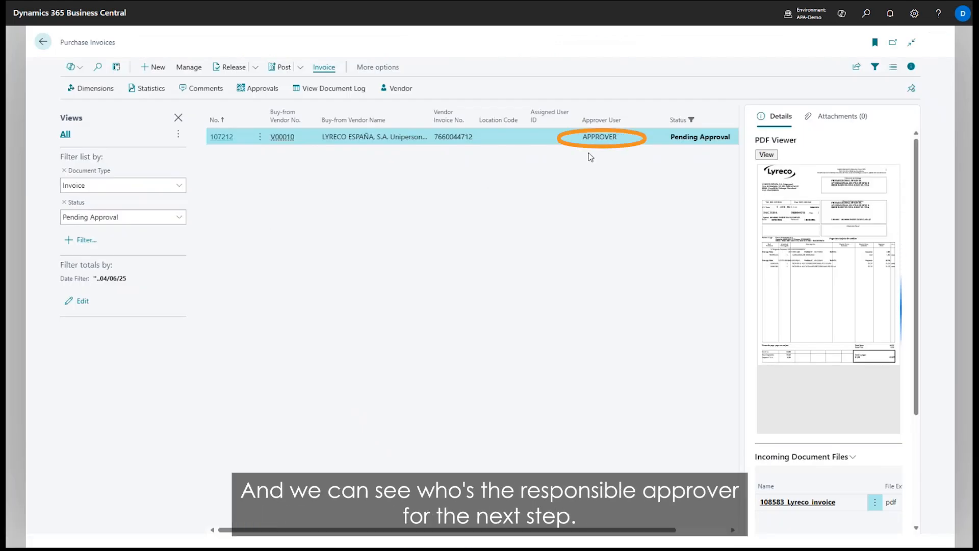
mouse_move(582, 137)
mouse_down()
mouse_move(620, 138)
mouse_move(582, 137)
mouse_up()
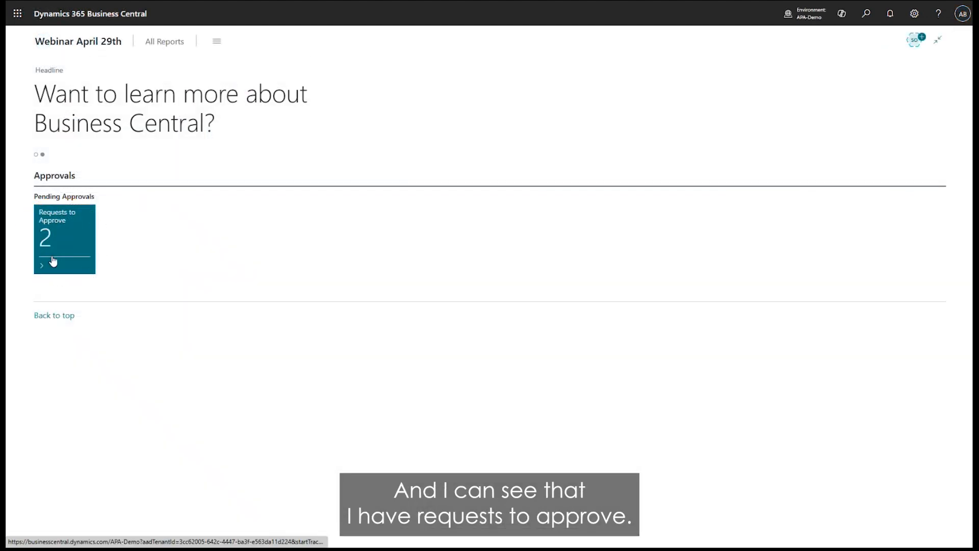
Open the first purchase line request awaiting approval and review the invoice's lines, totals and PDF.
click(53, 261)
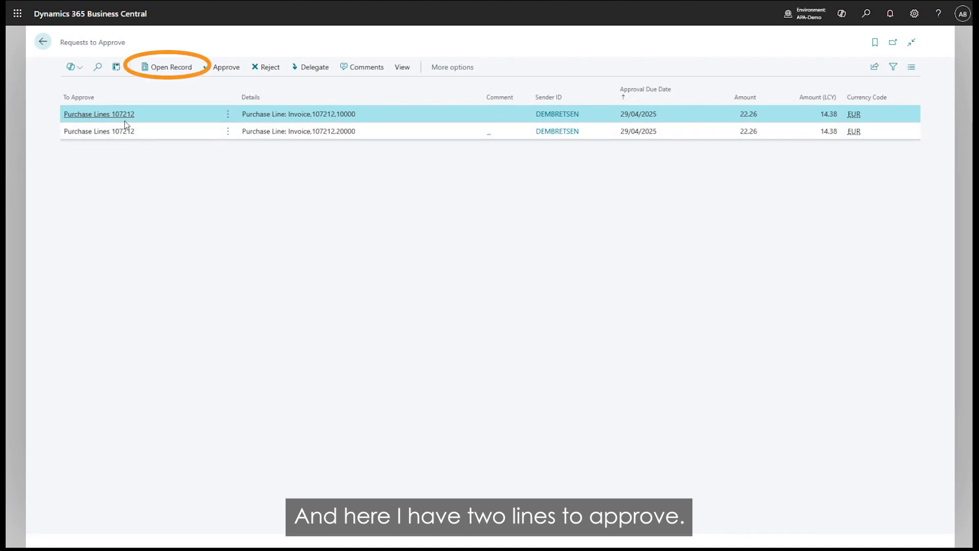
click(153, 75)
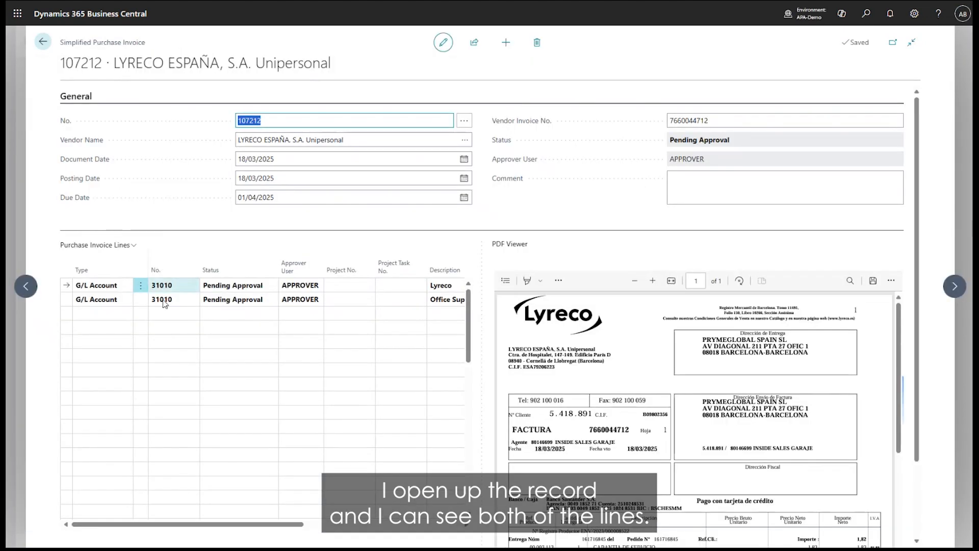
scroll(630, 414, down, 5)
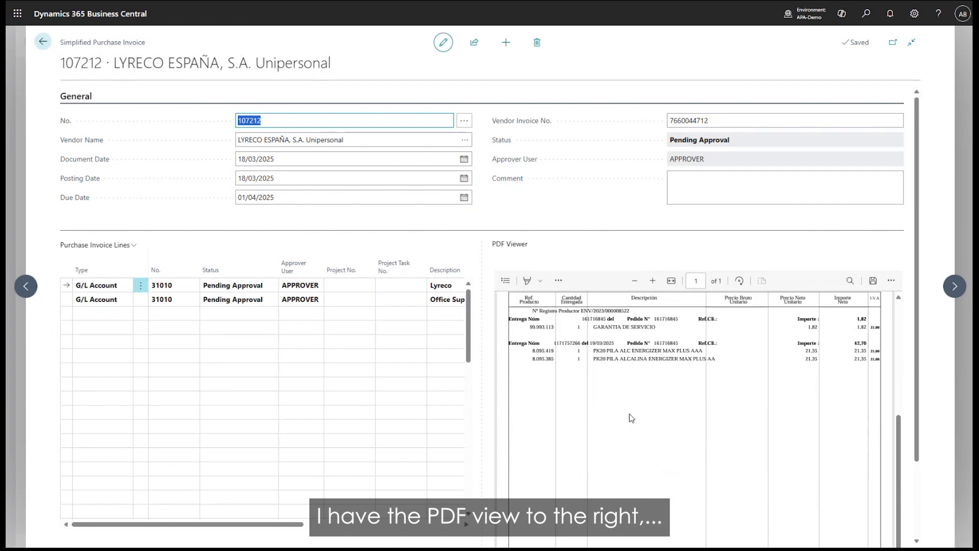
scroll(629, 414, up, 5)
scroll(501, 191, down, 2)
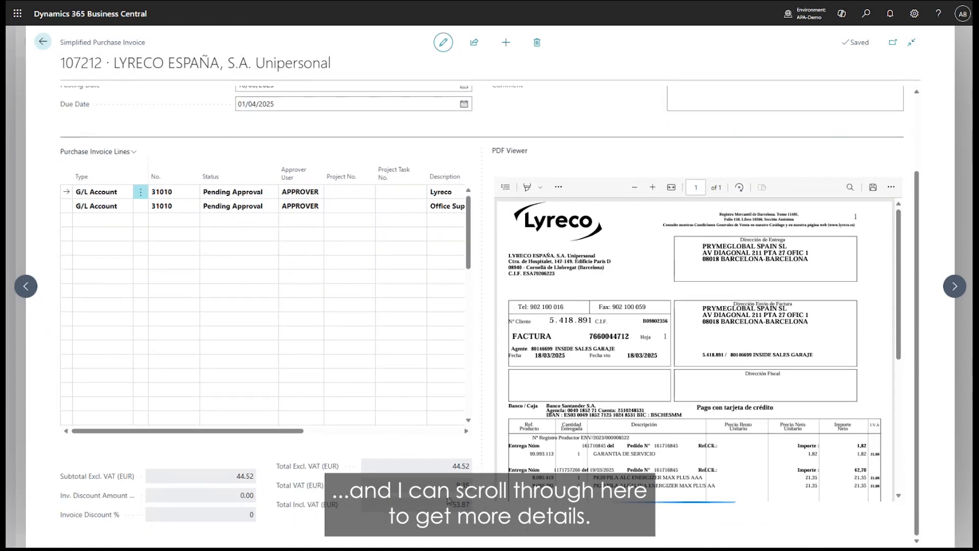
scroll(477, 377, up, 2)
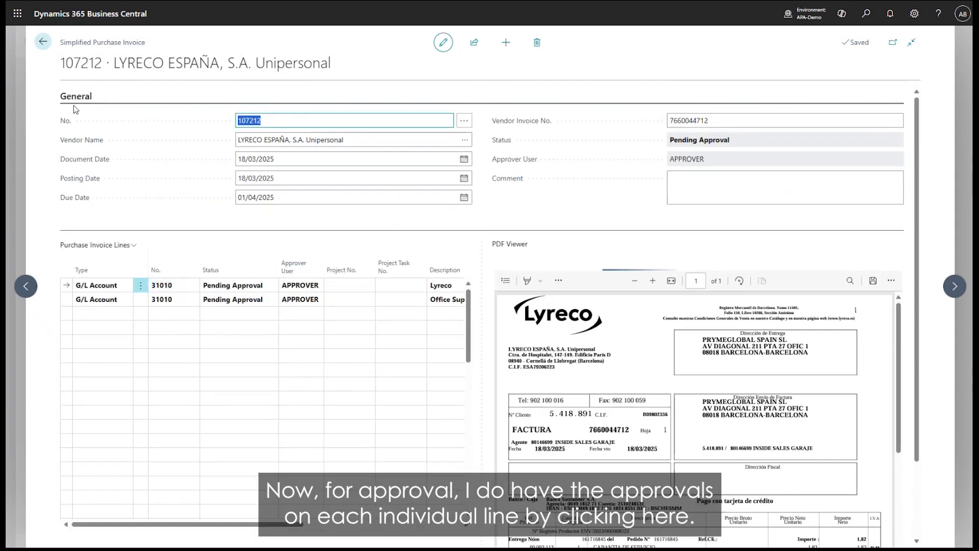
Examine the approval actions available for the first invoice line and for the selected purchase invoice lines.
click(141, 285)
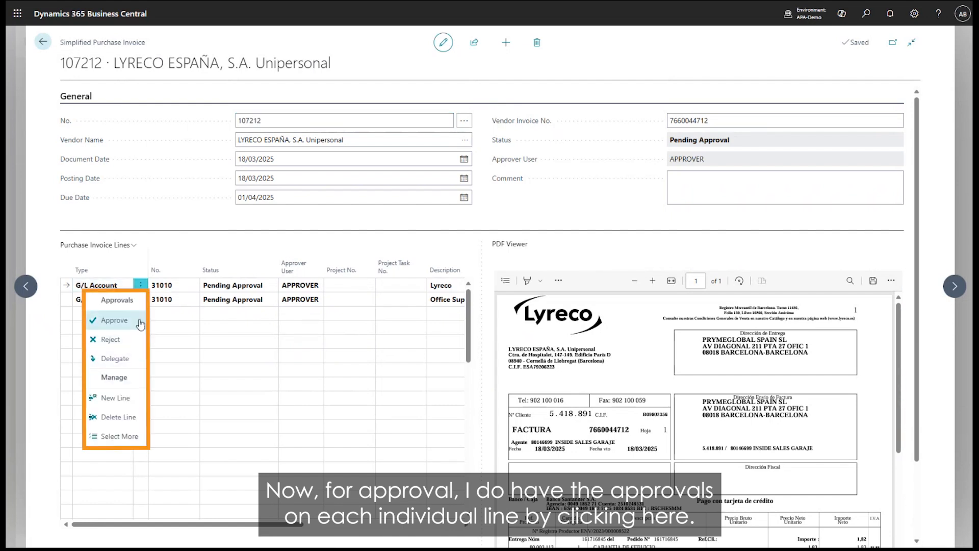
click(97, 244)
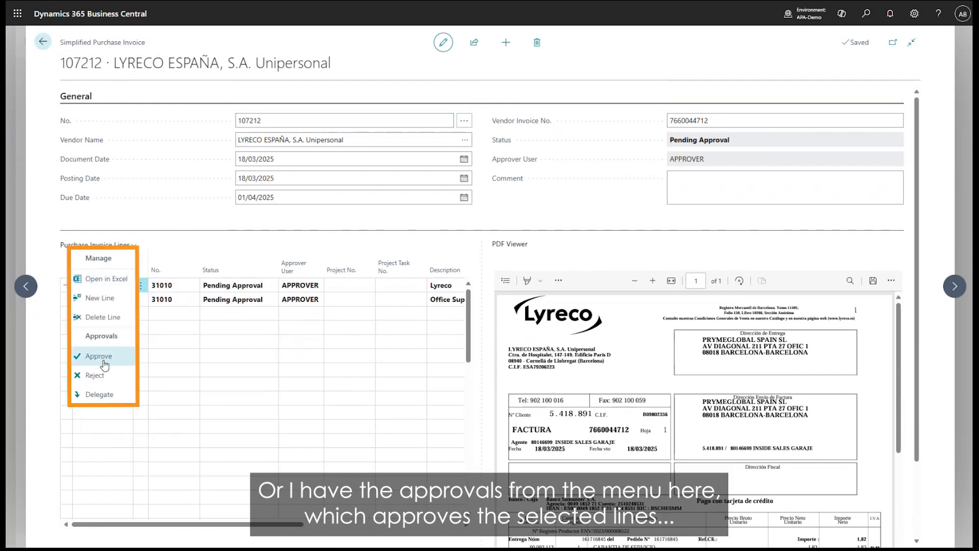
click(162, 249)
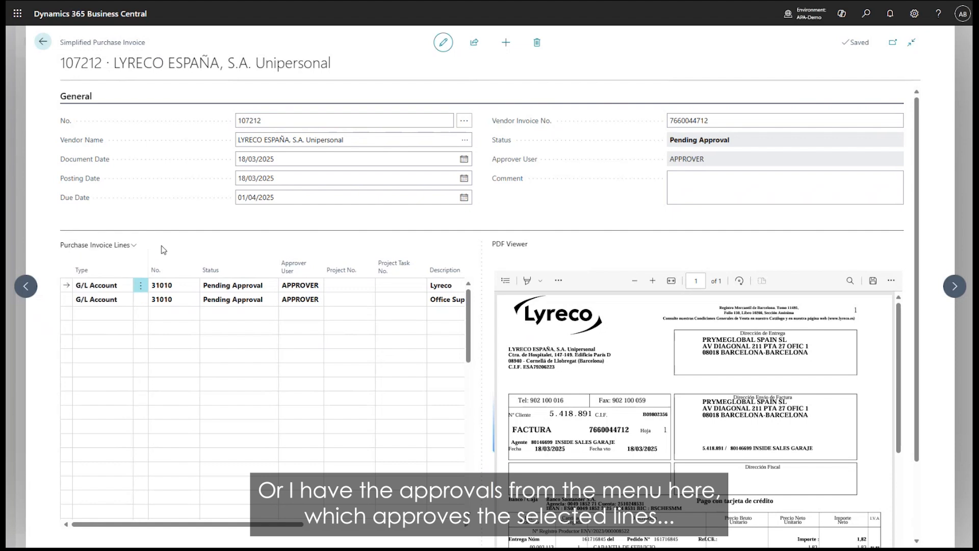
Select both purchase invoice lines, approve them together and leave the requests list.
click(118, 286)
click(153, 285)
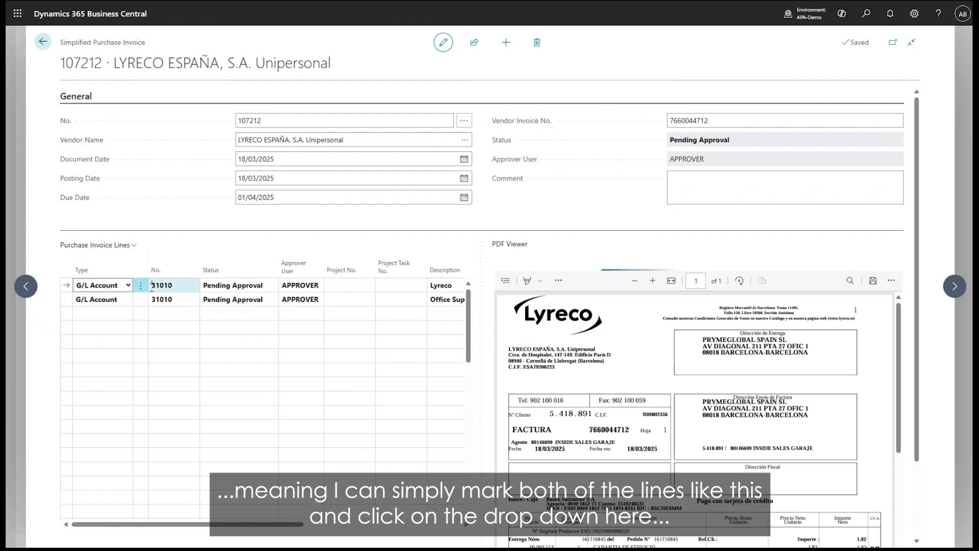
key(ctrl+a)
scroll(133, 243, down, 2)
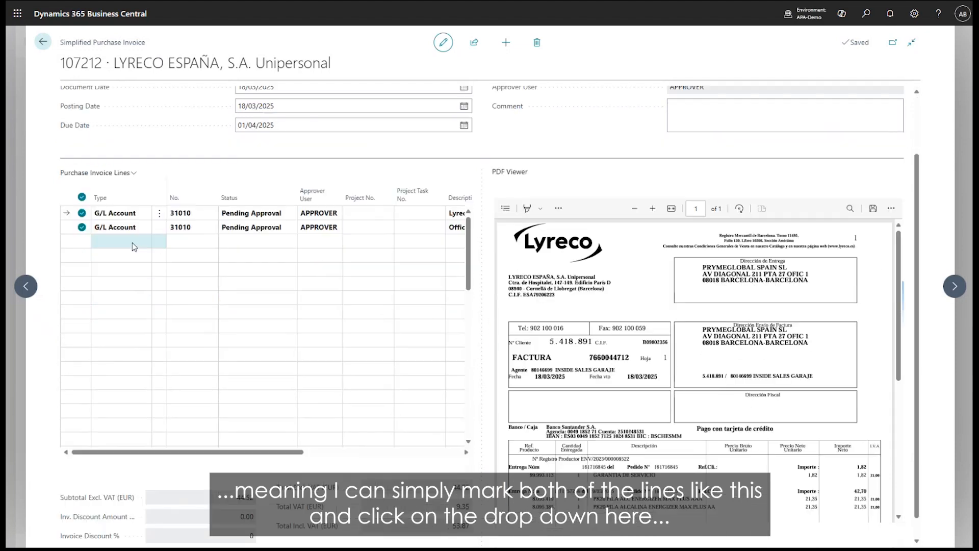
click(131, 174)
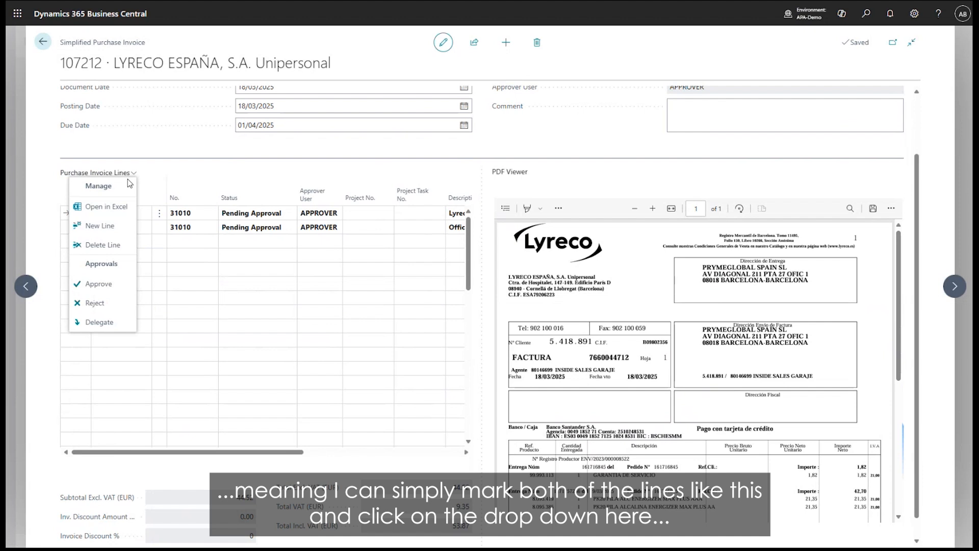
click(120, 282)
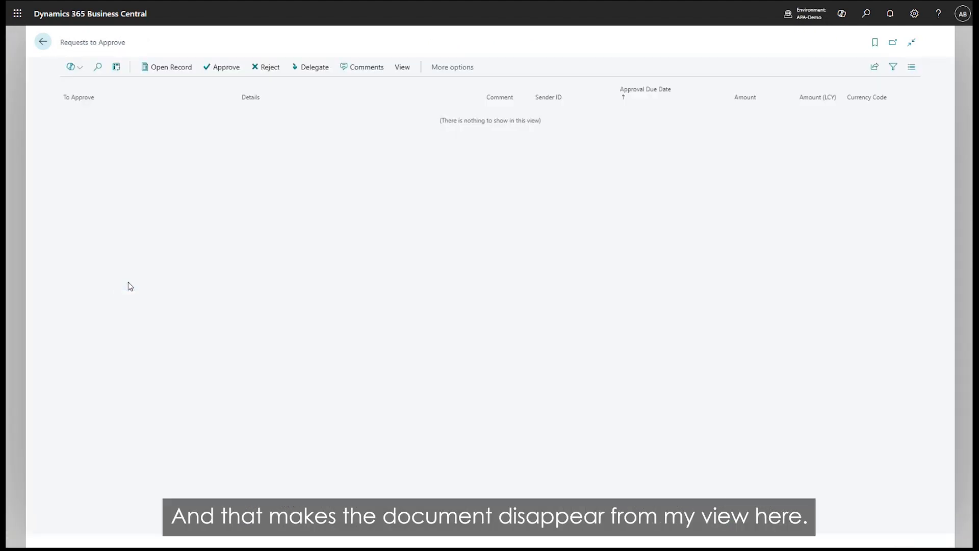
key(Escape)
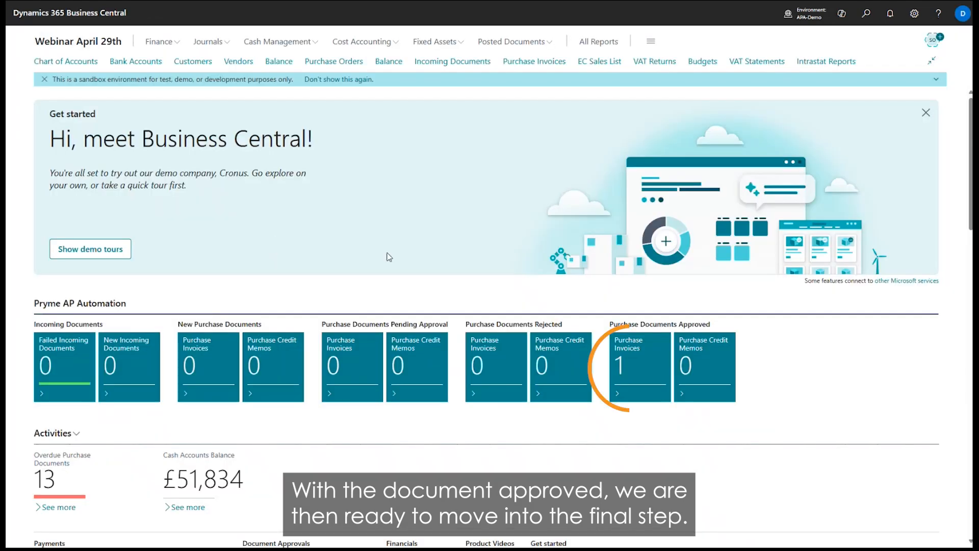
Post the approved LYRECO purchase invoice, open the posted invoice to review it and return to the home page.
click(650, 400)
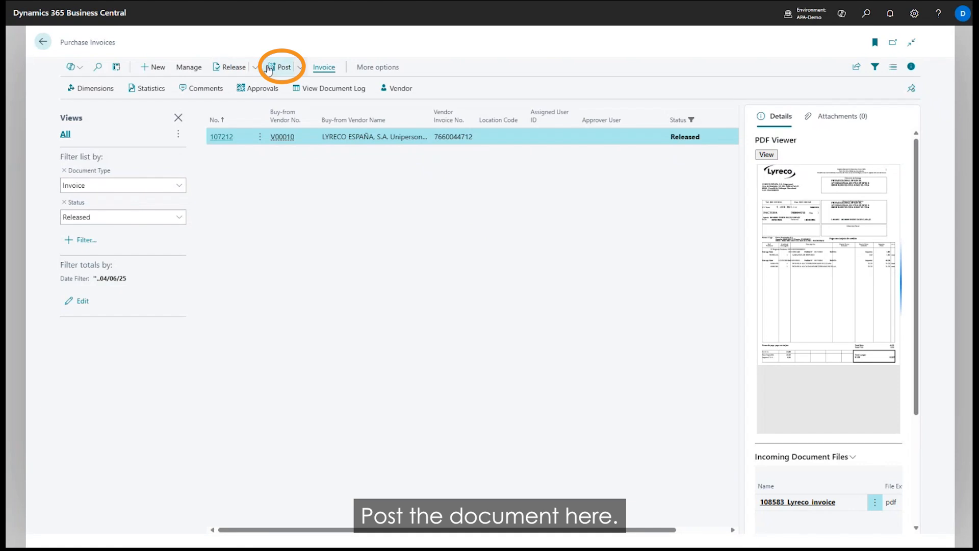
click(281, 67)
click(531, 312)
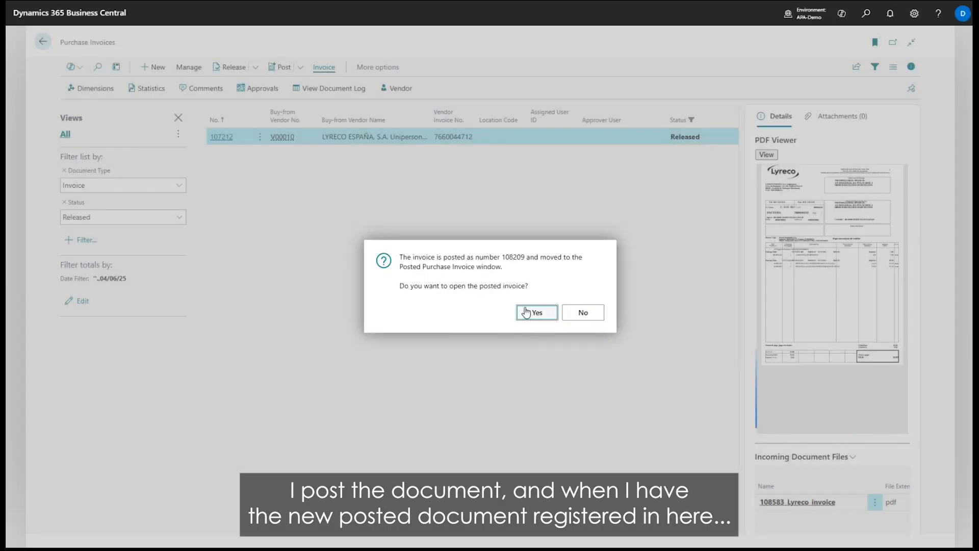
key(Return)
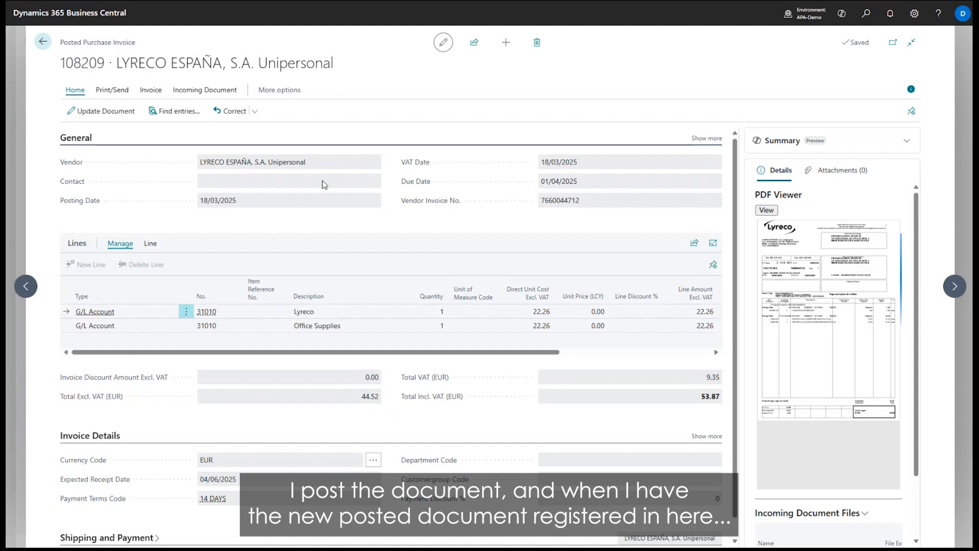
click(279, 90)
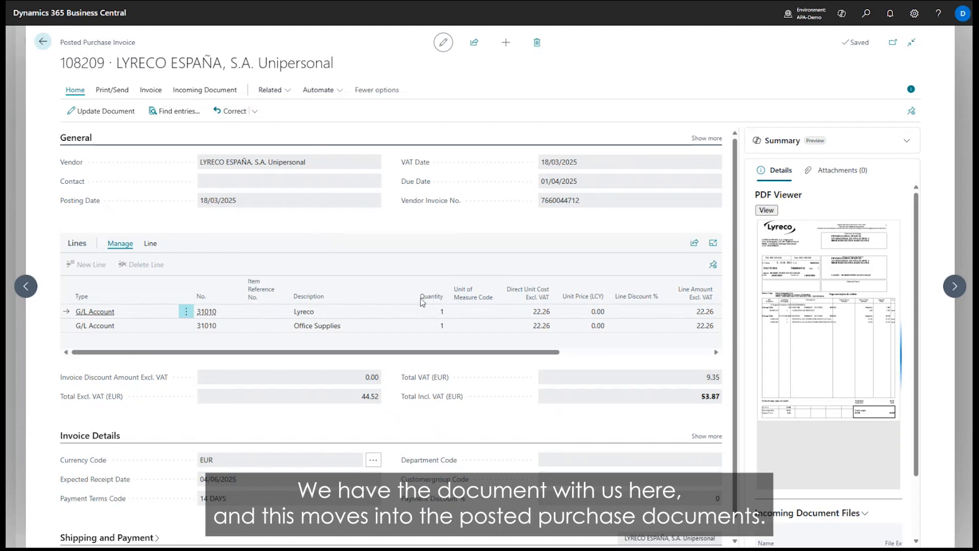
key(Escape)
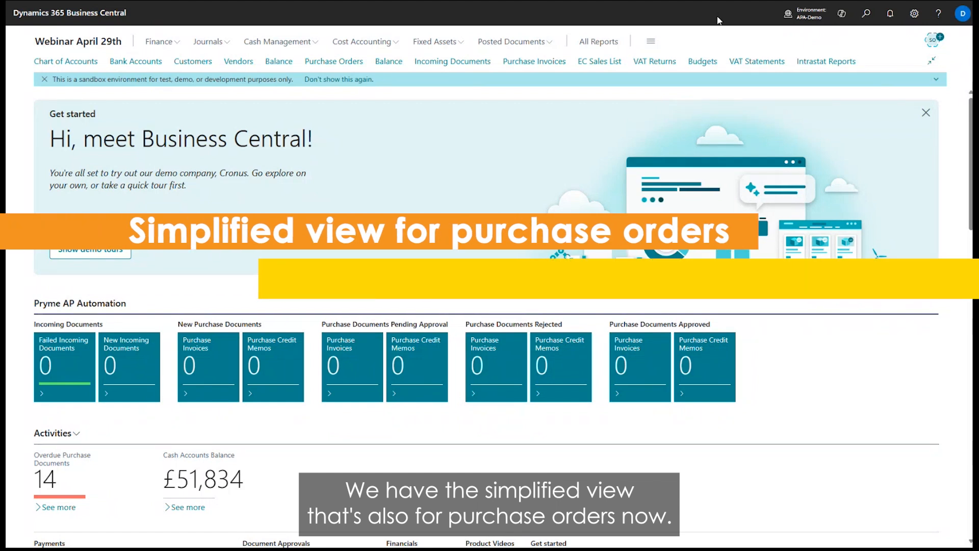
Create a new workflow from the Pryme Purchase Order Line Approval Workflow template.
click(335, 62)
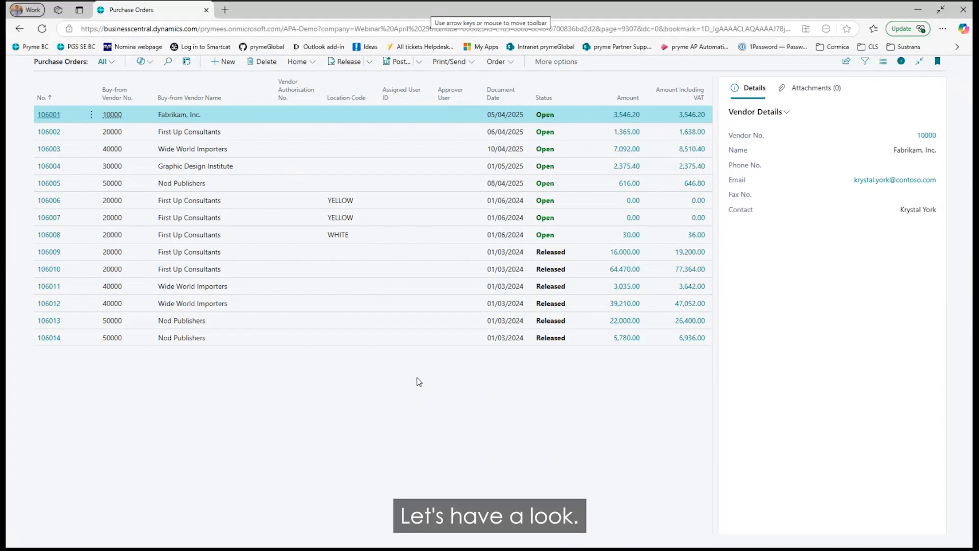
key(alt+q)
text(wo)
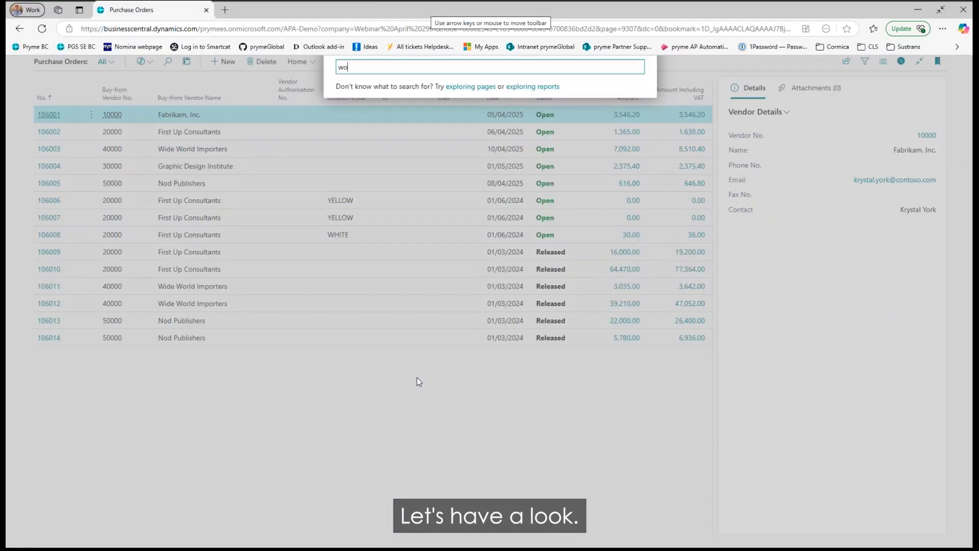
text(rkflwos)
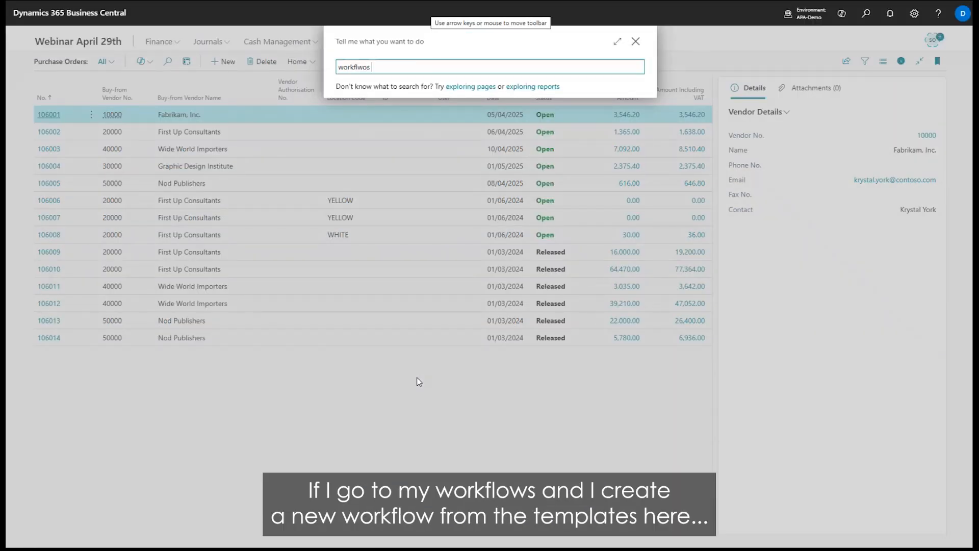
key(Down)
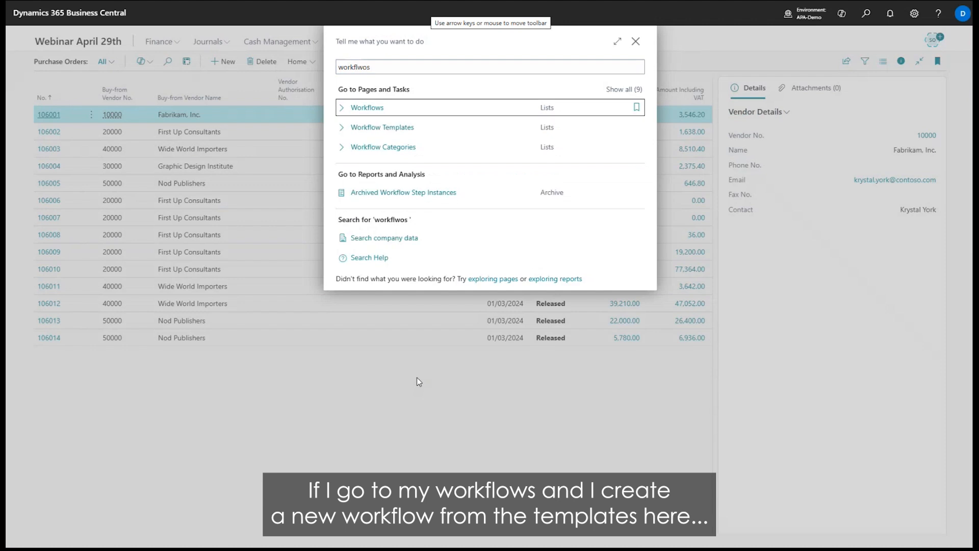
key(Return)
click(150, 67)
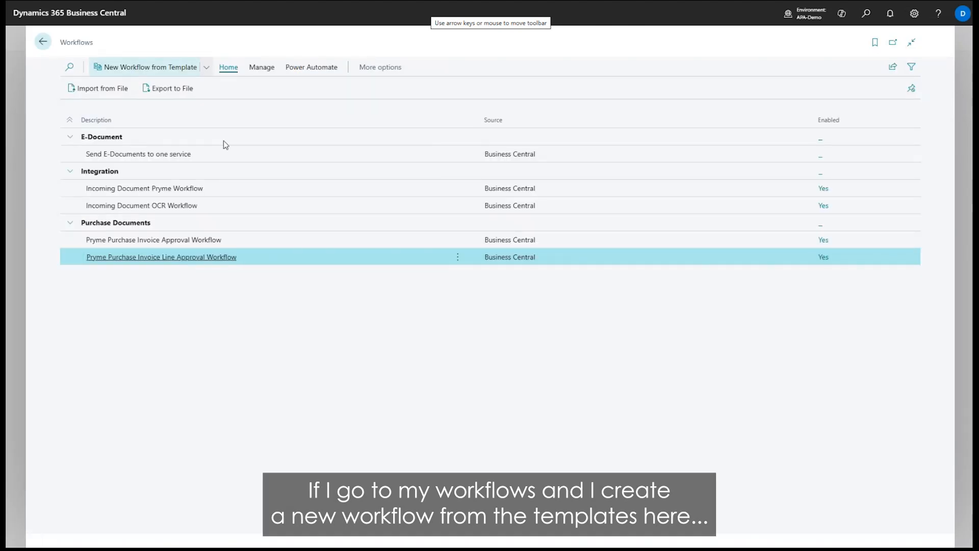
scroll(588, 255, down, 4)
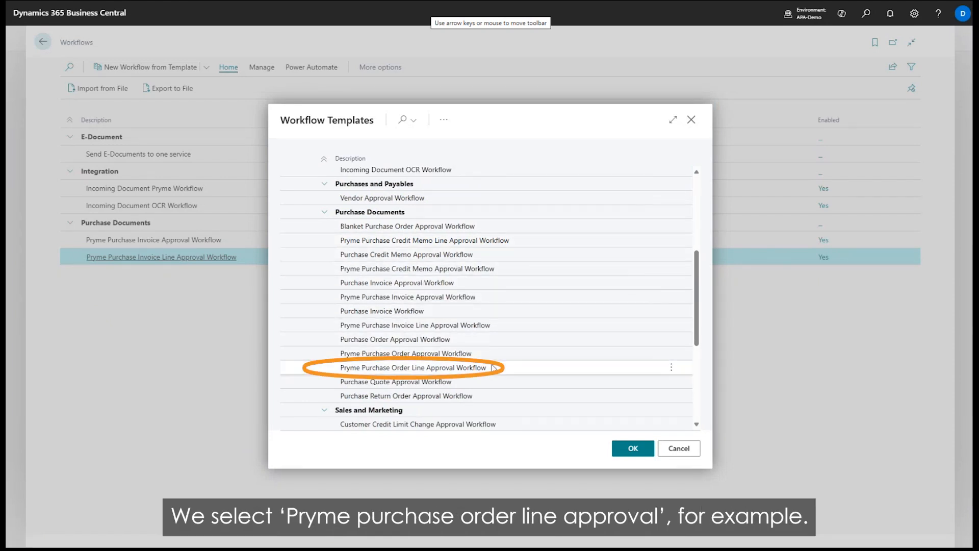
double_click(470, 366)
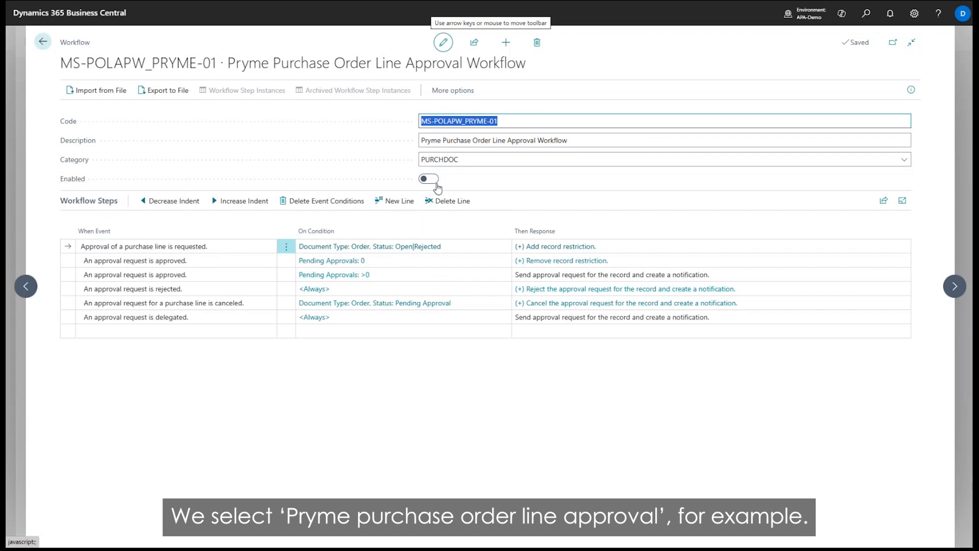
Use Salesperson/Purchaser as the approver type for the line approval request response and enable the purchase order line workflow.
click(564, 247)
click(504, 246)
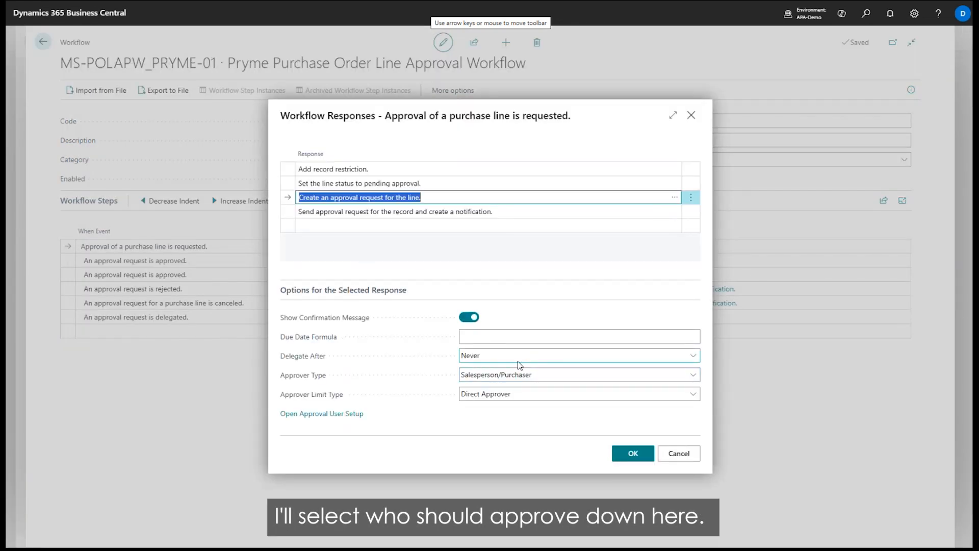
click(627, 455)
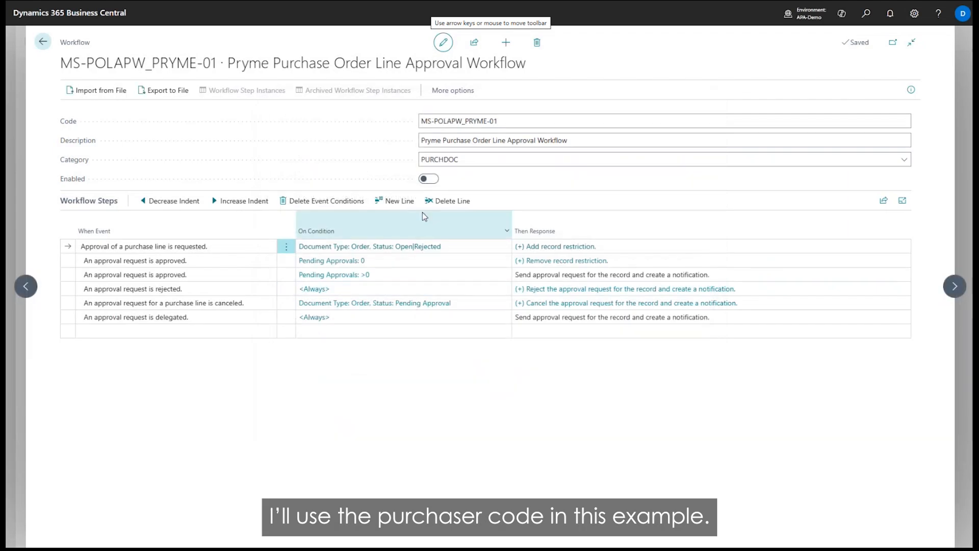
click(429, 179)
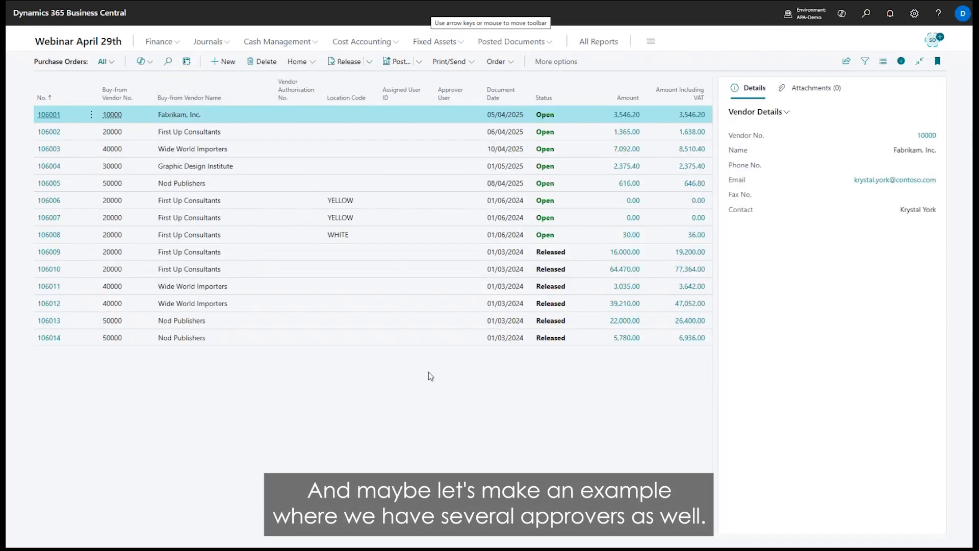
key(Escape)
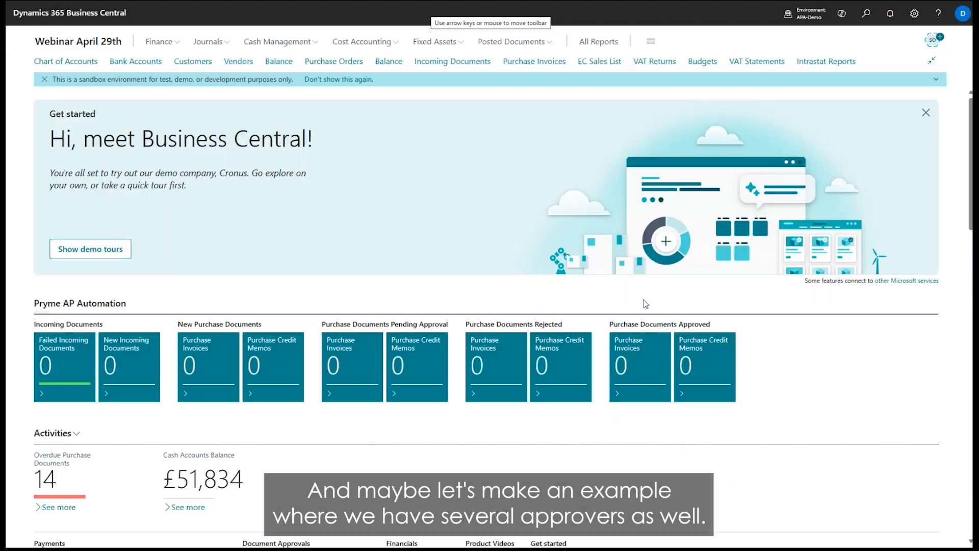
Add another user to Approval User Setup and assign that user the salesperson/purchaser code EH.
key(alt+q)
text(app user set)
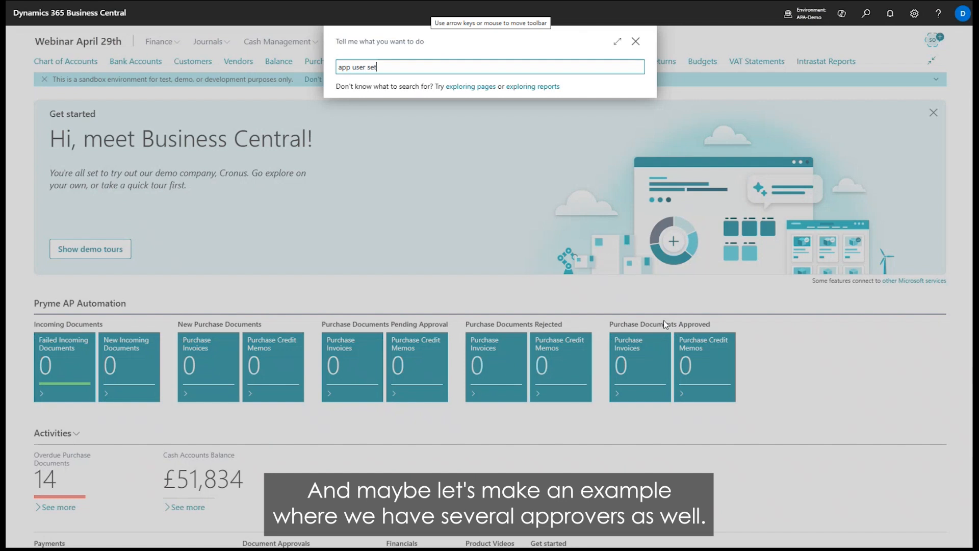
key(Return)
key(Down)
key(alt+Down)
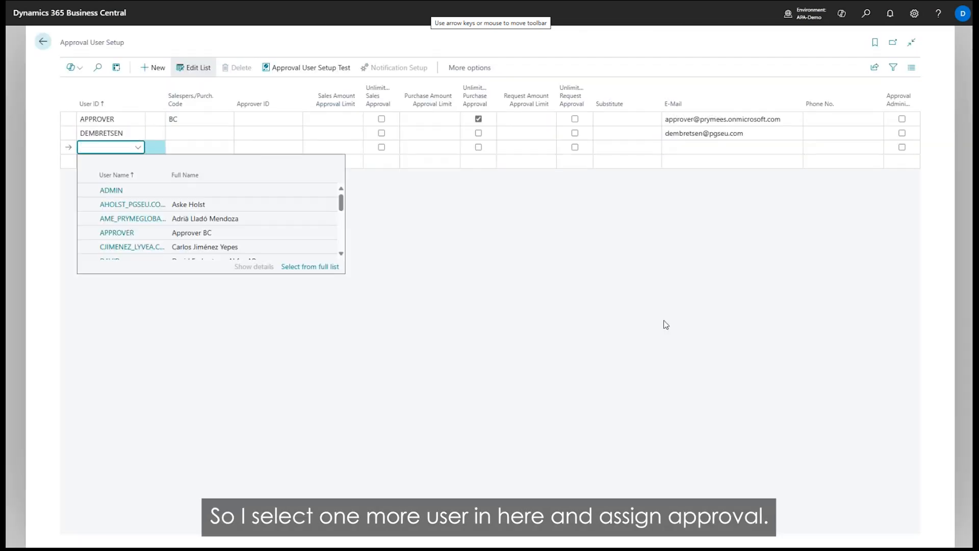
key(Down)
key(Down)
key(Return)
key(alt+Down)
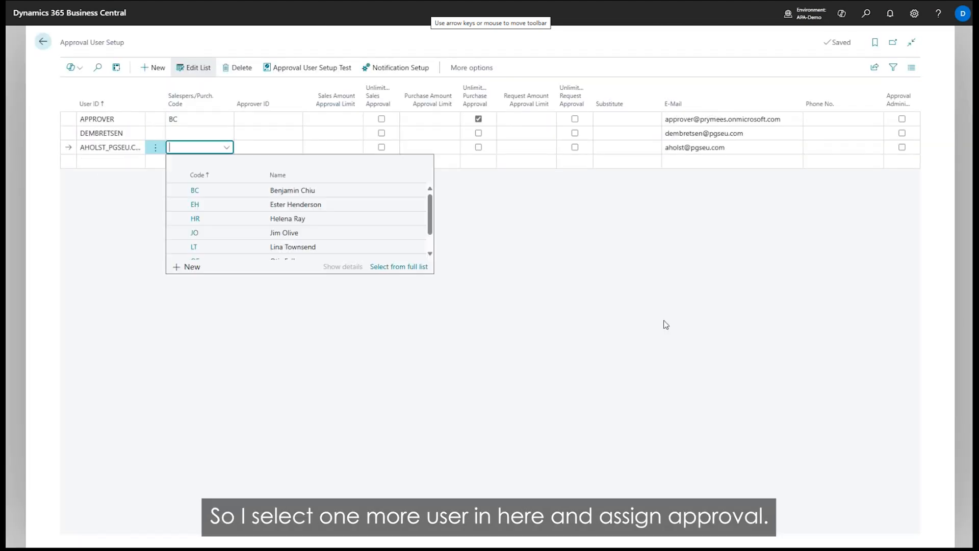
key(Down)
key(Return)
key(Up)
key(alt+Down)
key(Down)
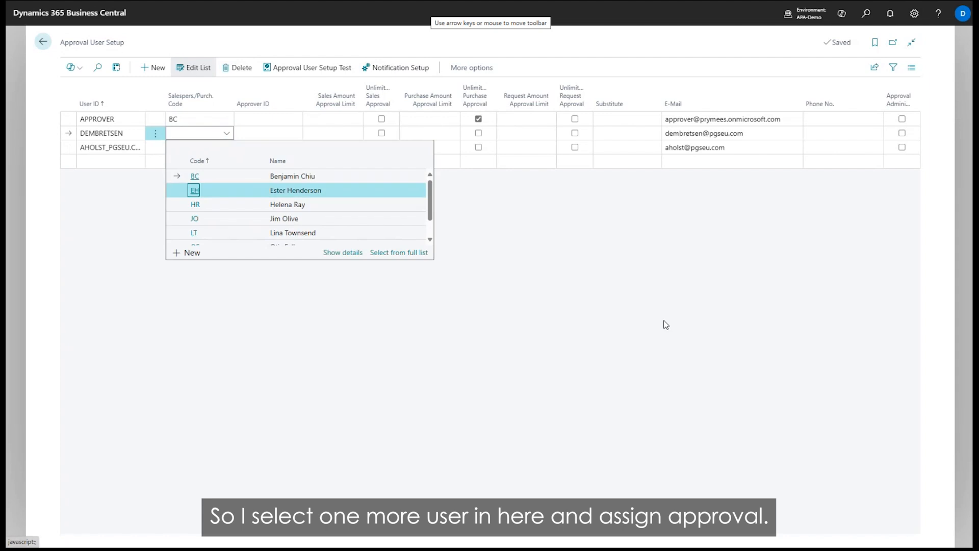
key(Escape)
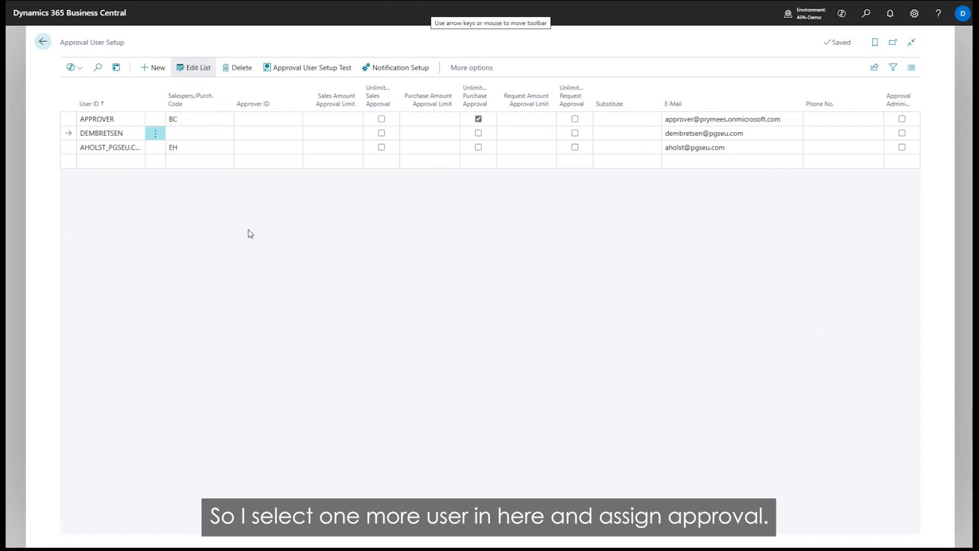
Return to the home page and open purchase order 106008 for First Up Consultants from the purchase orders list.
click(42, 42)
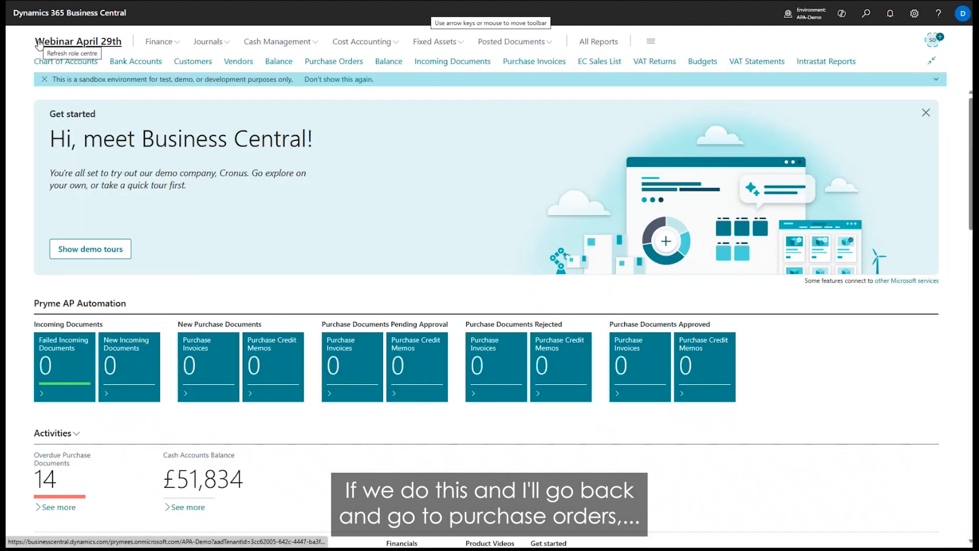
click(361, 61)
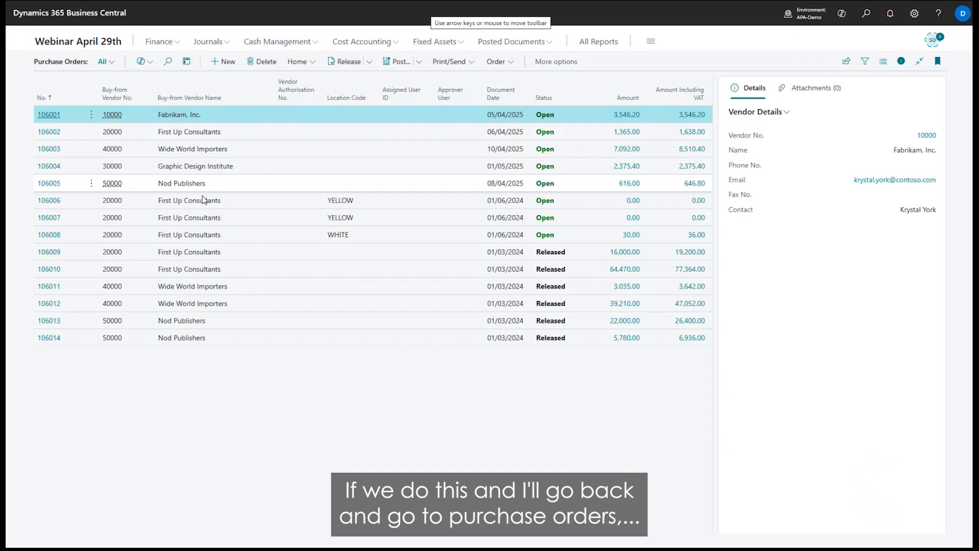
click(199, 338)
click(236, 232)
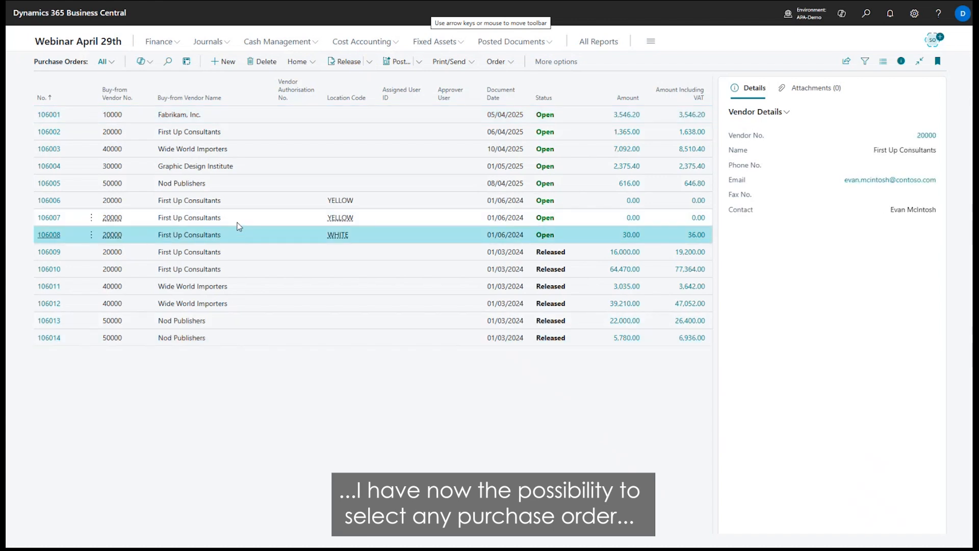
click(49, 235)
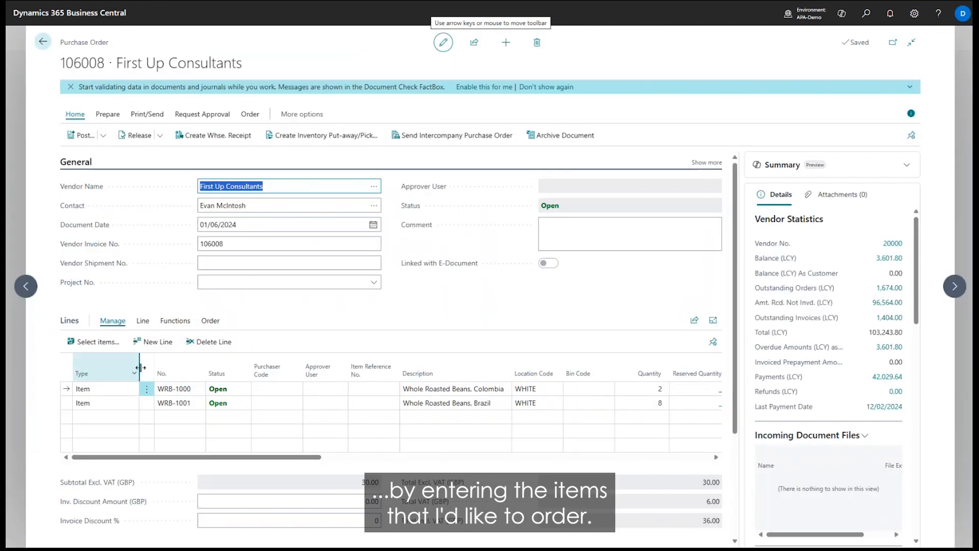
Add a new item line for 1900-S, PARIS Guest Chair, black, to the purchase order.
click(184, 414)
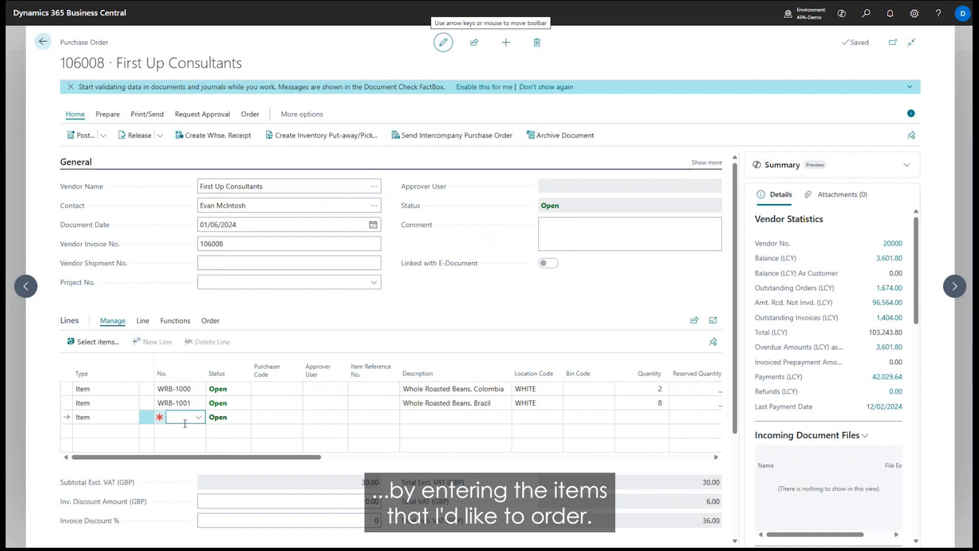
click(184, 474)
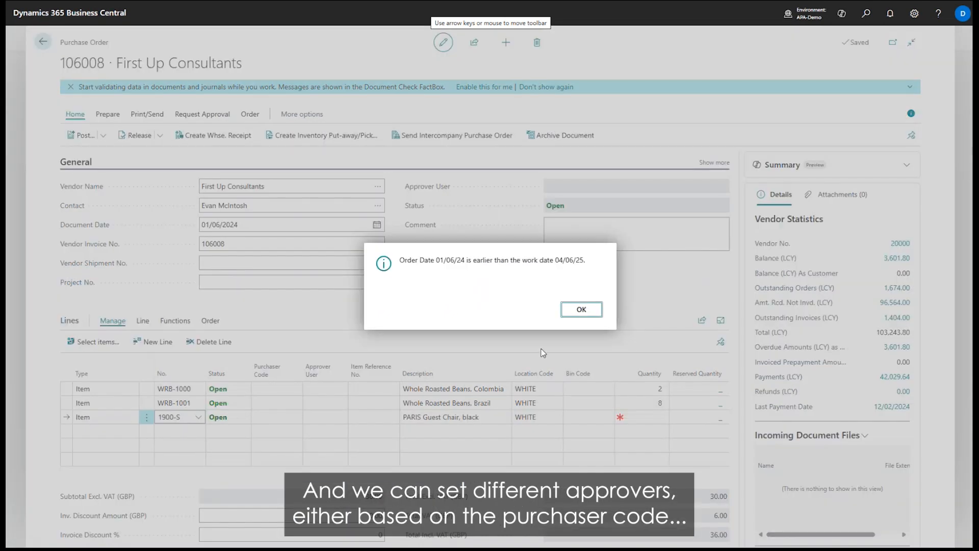
click(572, 310)
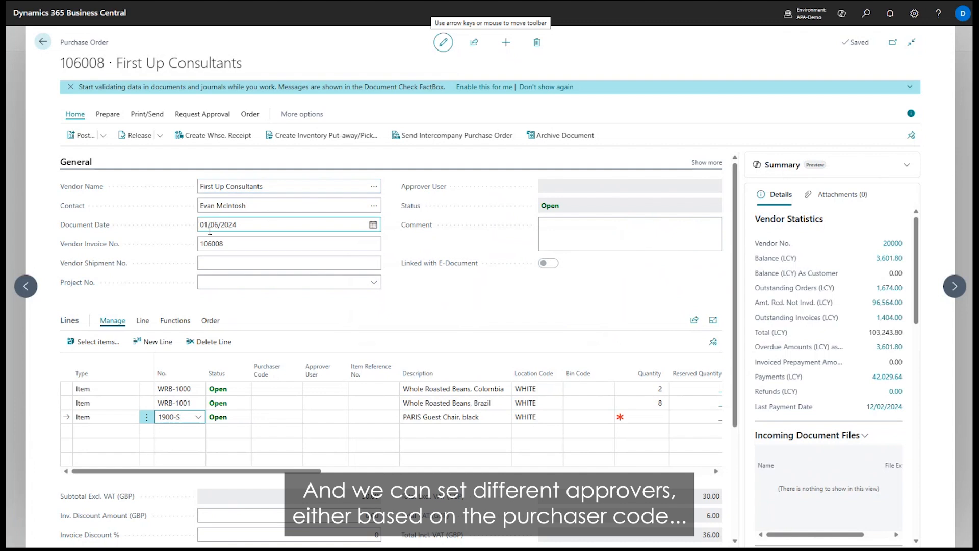
Assign purchaser code BC to the two Whole Roasted Beans lines and EH to the PARIS Guest Chair line.
click(278, 389)
click(277, 431)
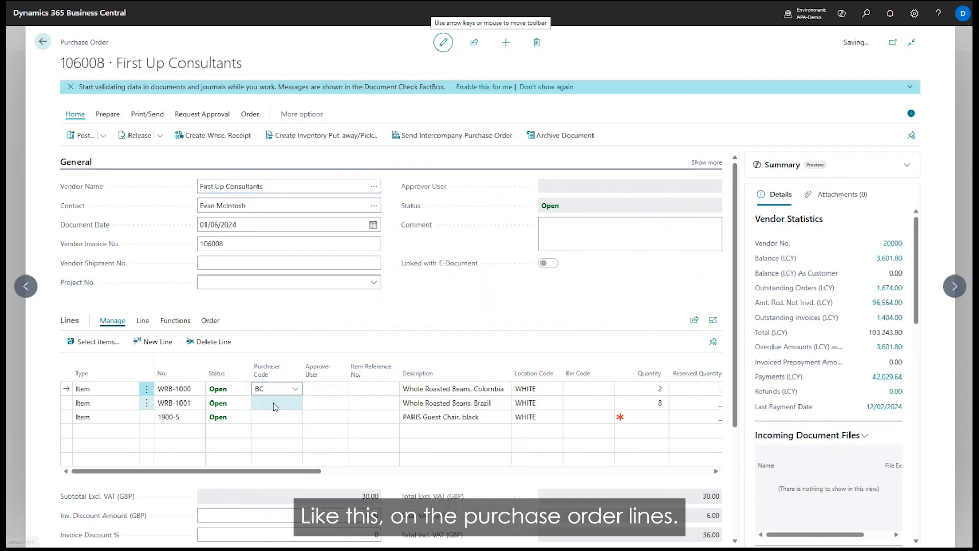
click(273, 403)
click(273, 442)
click(270, 417)
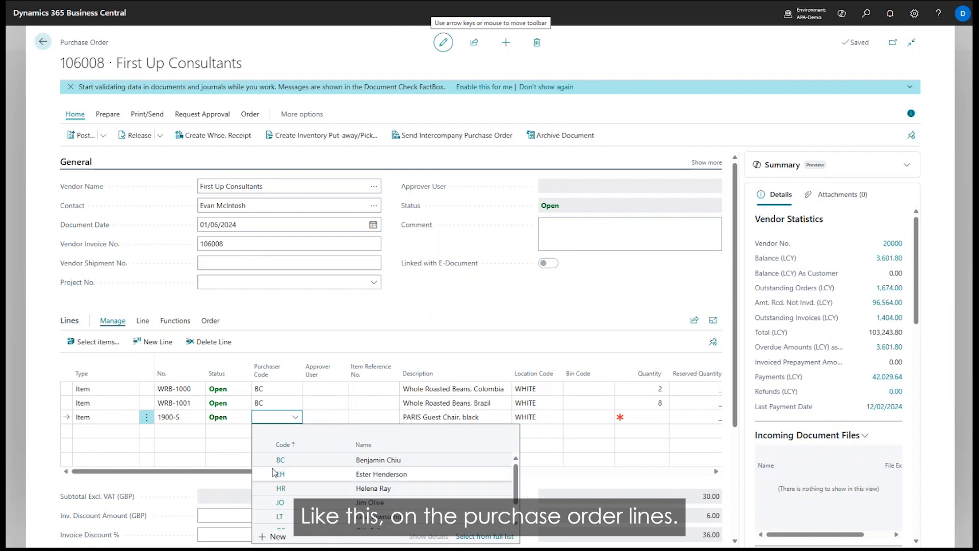
click(326, 473)
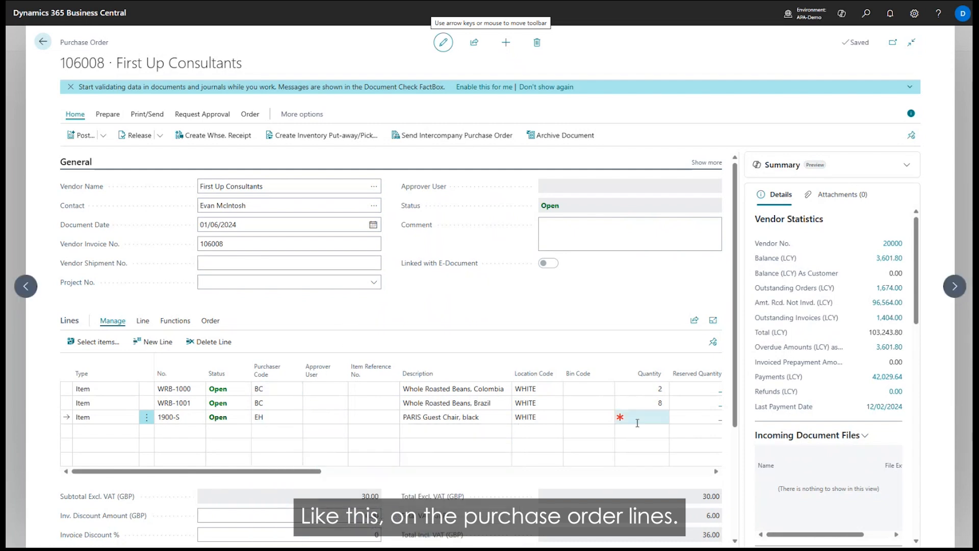
Set the PARIS Guest Chair quantity to 1 and the direct unit cost of Whole Roasted Beans, Brazil to 15.
key(Tab)
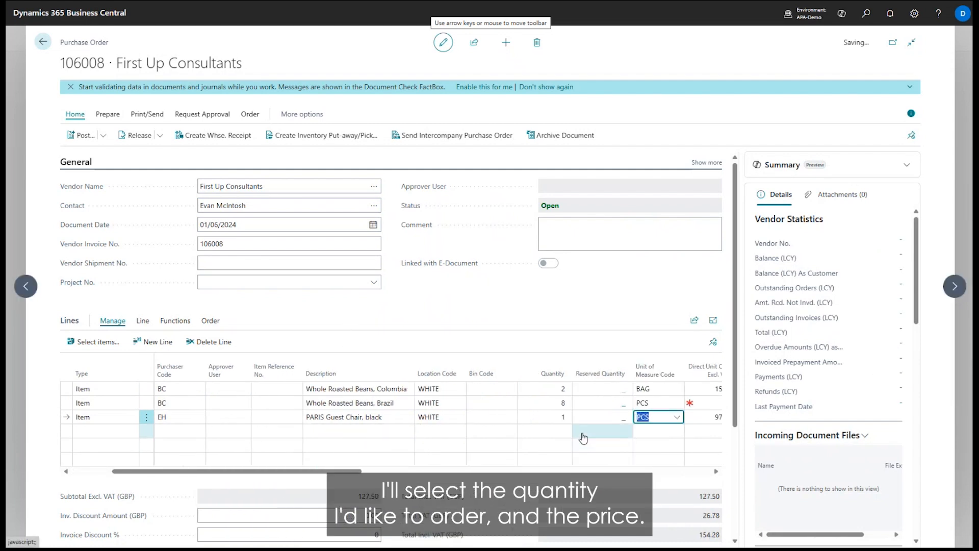
key(Tab)
key(Up)
text(15)
key(Tab)
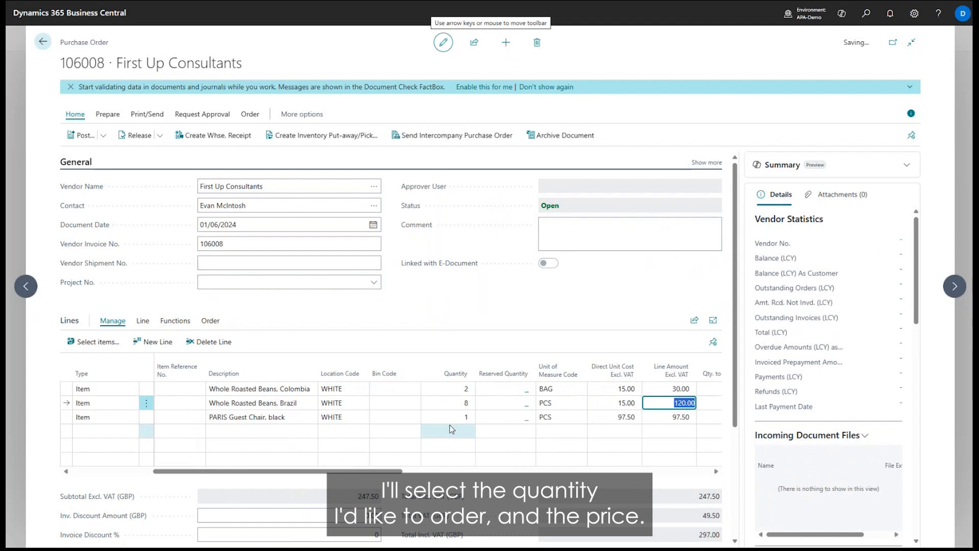
Change the direct unit cost of the Whole Roasted Beans, Brazil line to 50.
key(shift+Tab)
key(shift+Tab)
key(Tab)
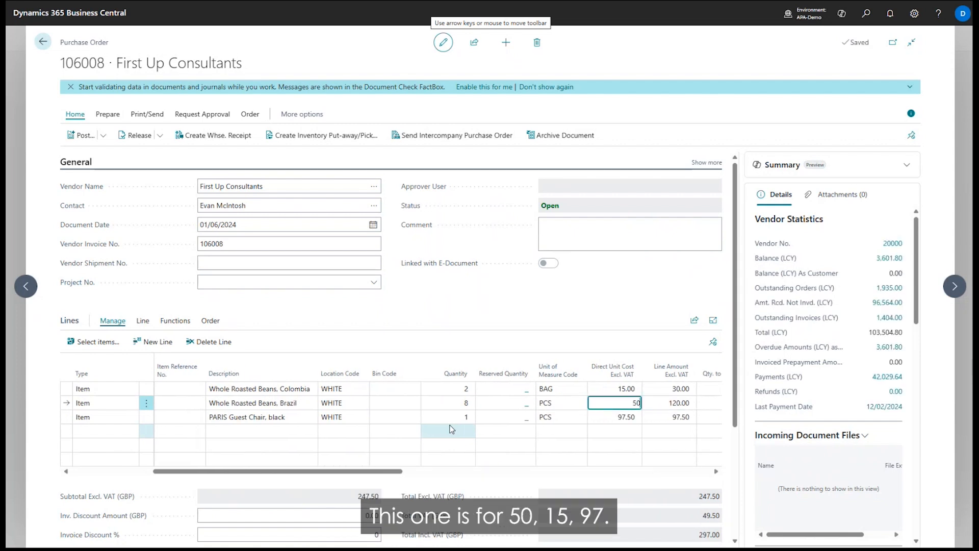
key(Tab)
click(494, 305)
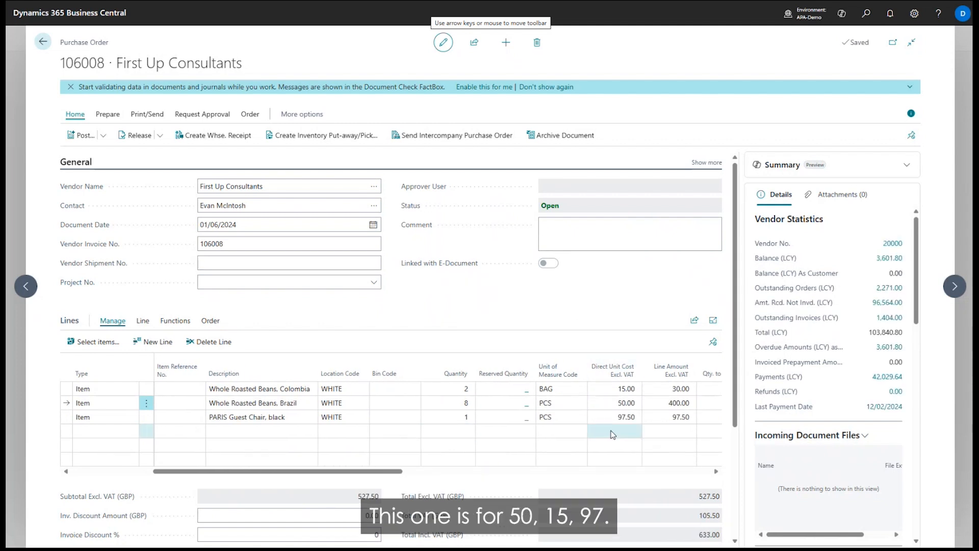
Check the order totals, send line approval requests for purchase order 106008 and leave the order.
scroll(612, 434, down, 3)
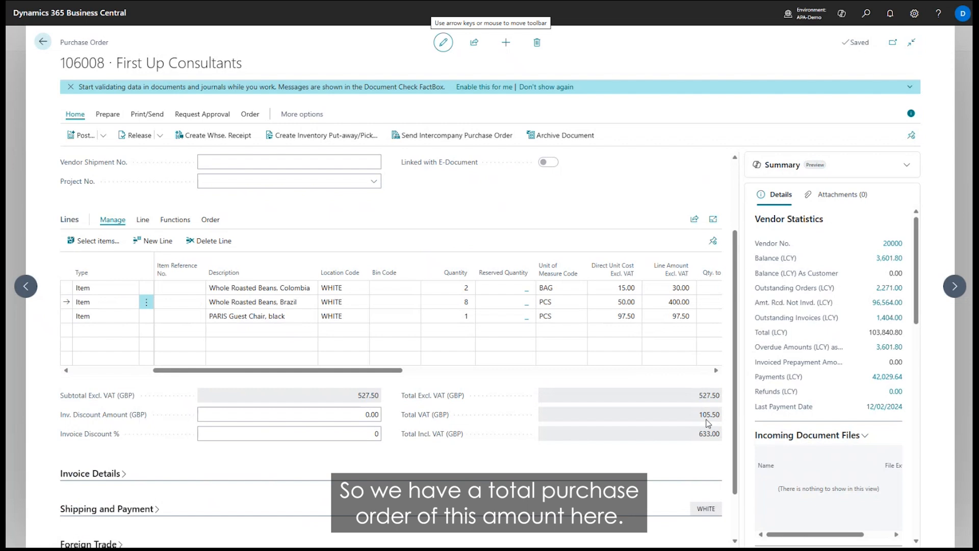
scroll(708, 423, up, 3)
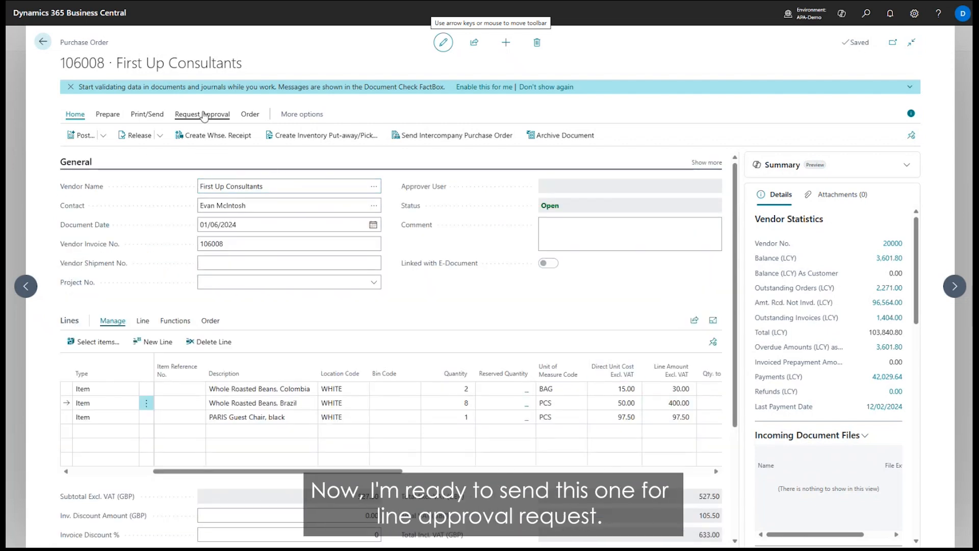
click(202, 115)
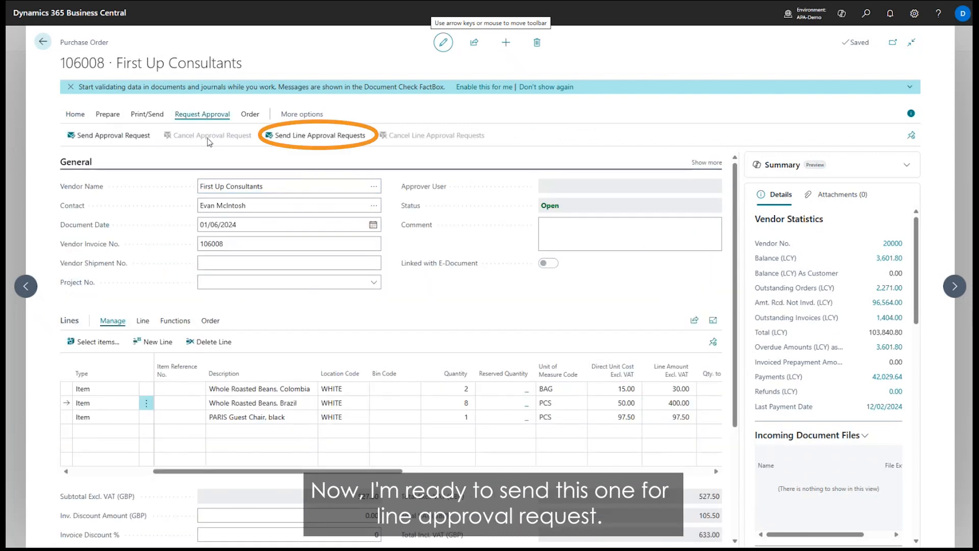
click(278, 134)
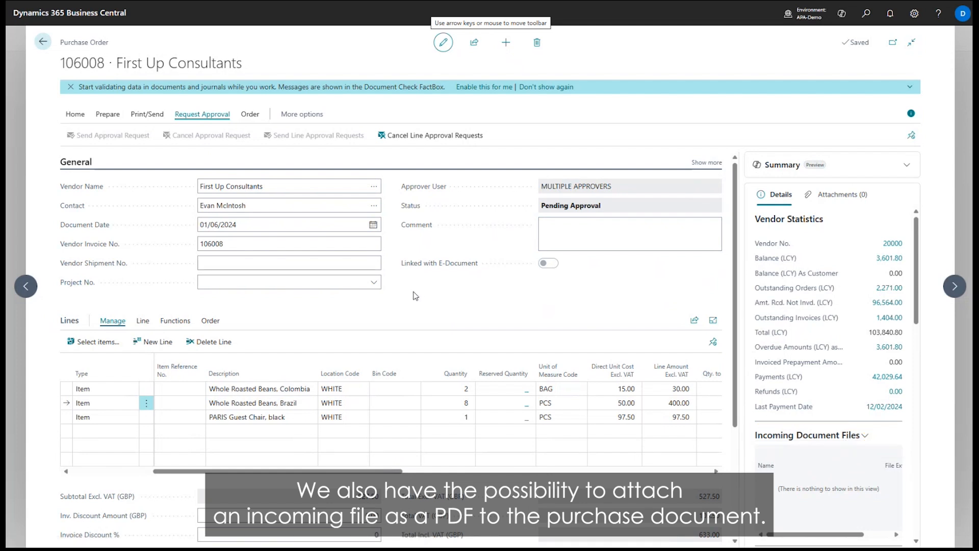
key(Escape)
click(532, 308)
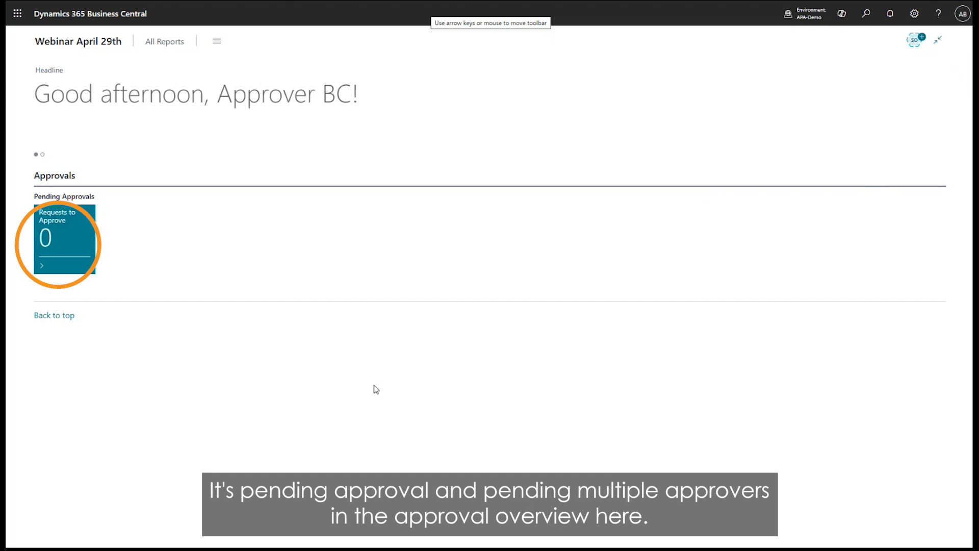
In the approver's session, refresh the home page, list the requests to approve and open the record behind the order 106008 lines.
key(F5)
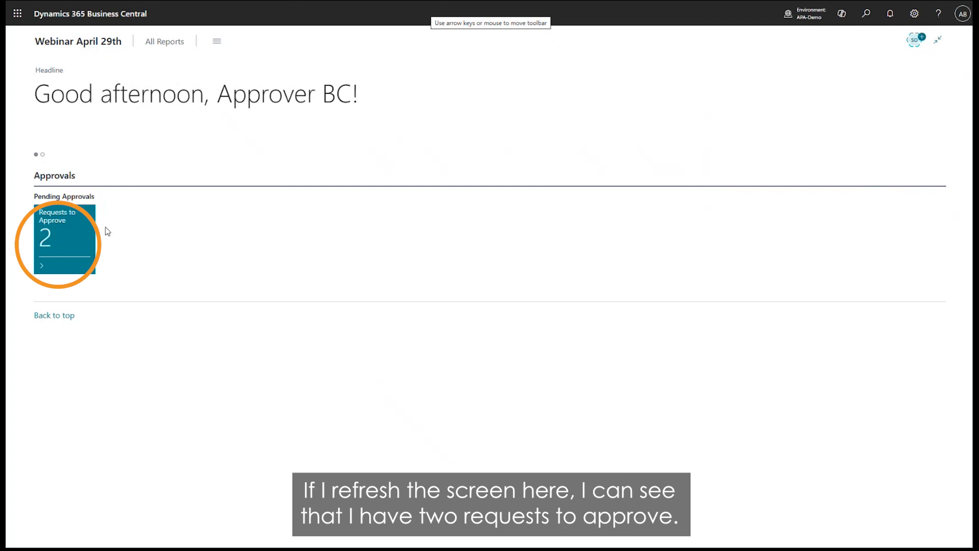
click(57, 246)
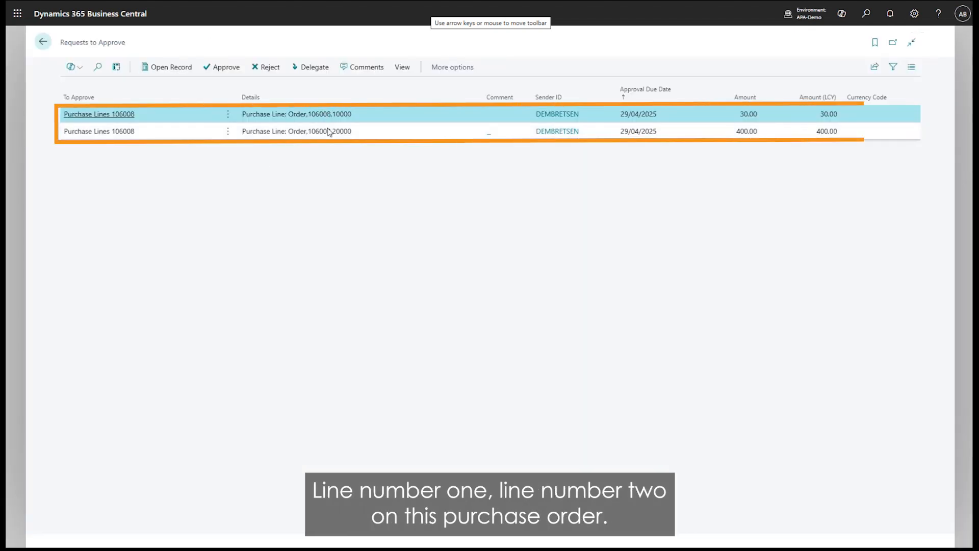
click(155, 71)
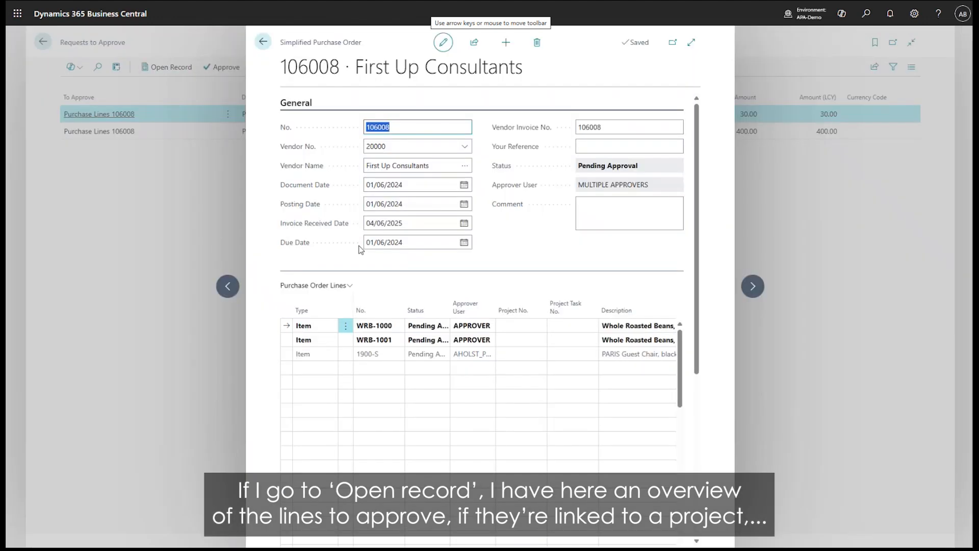
click(691, 42)
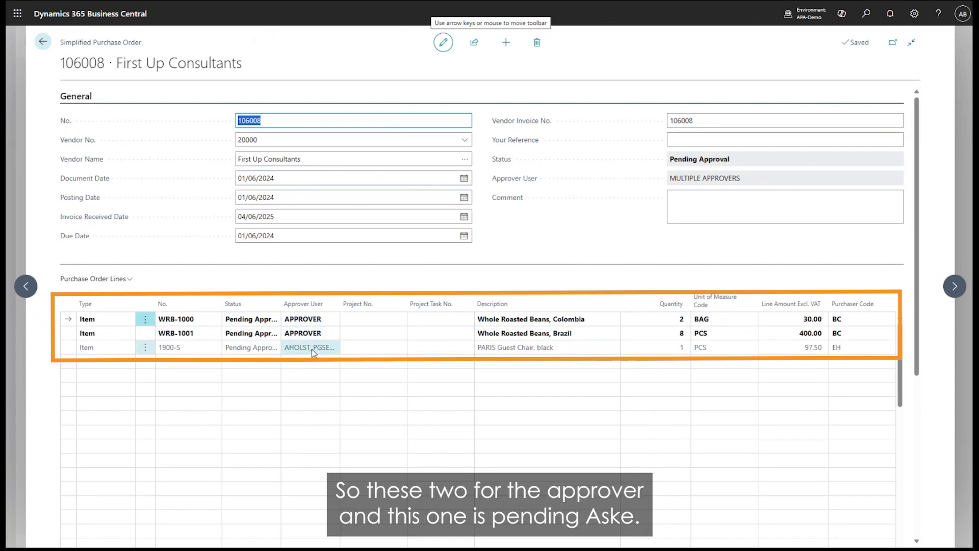
Approve the WRB-1000 and WRB-1001 lines together and return to the approver's home page.
click(550, 321)
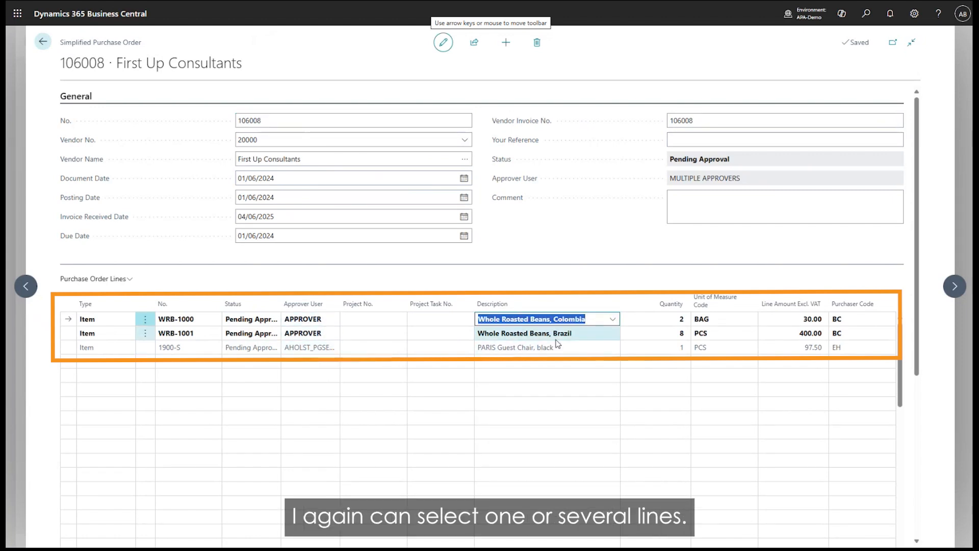
shift+click(558, 336)
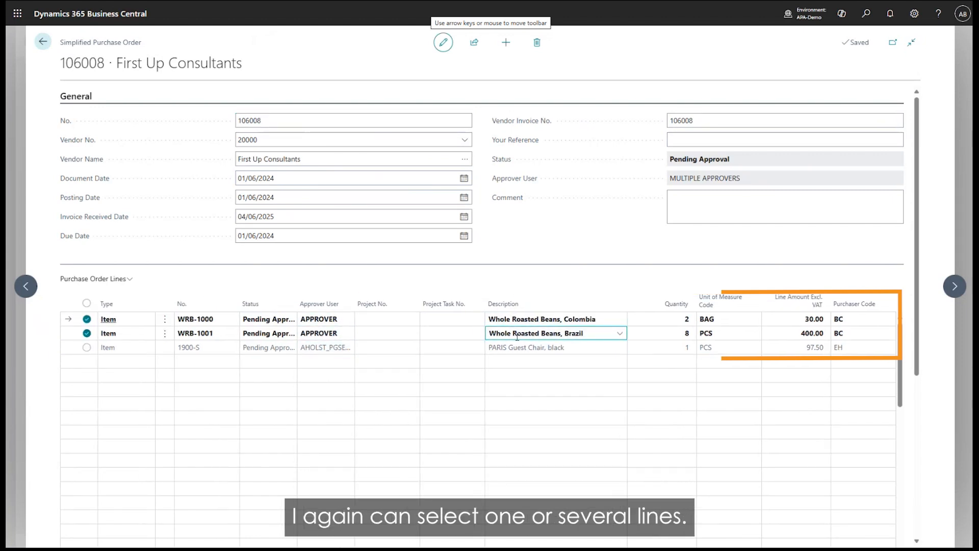
click(112, 284)
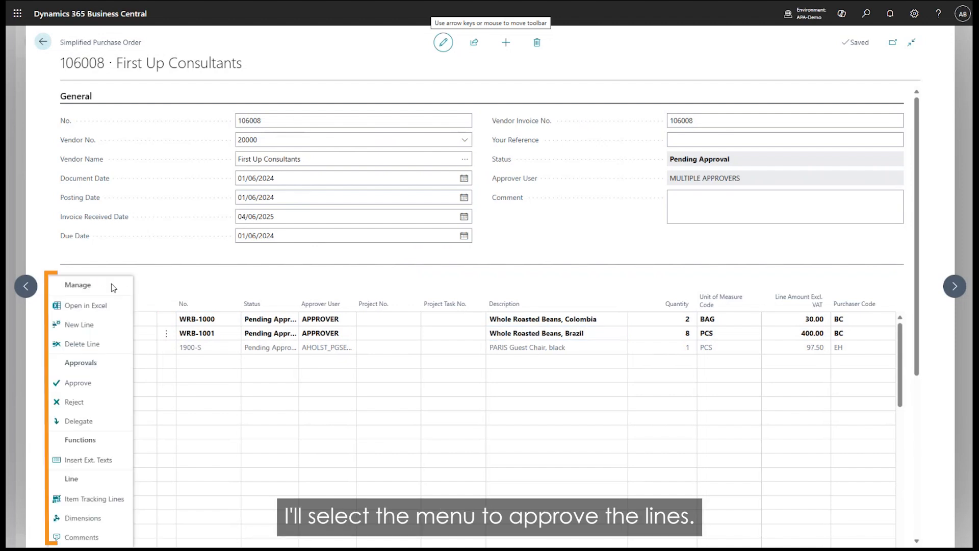
click(90, 382)
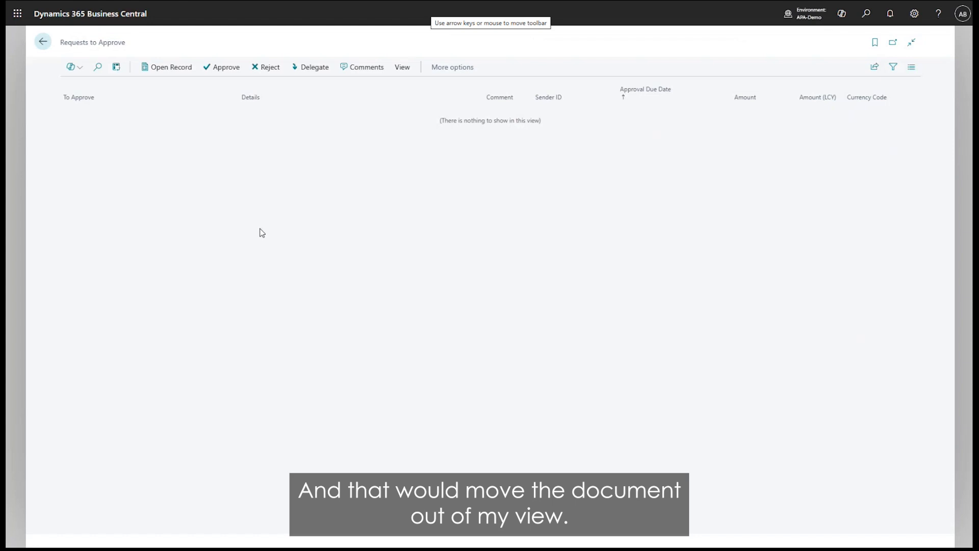
key(Escape)
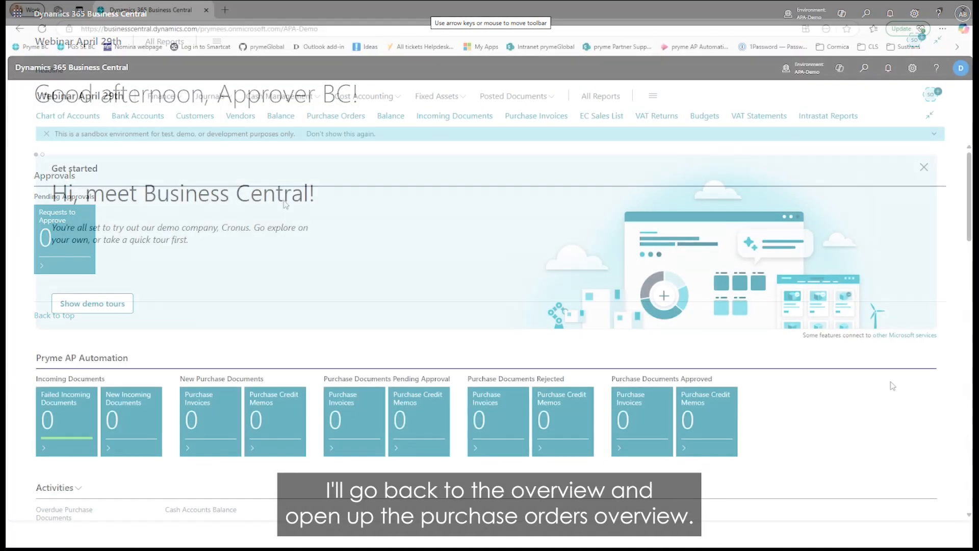
In the purchaser's session, list the purchase orders and check the approver user assigned to order 106008.
click(336, 116)
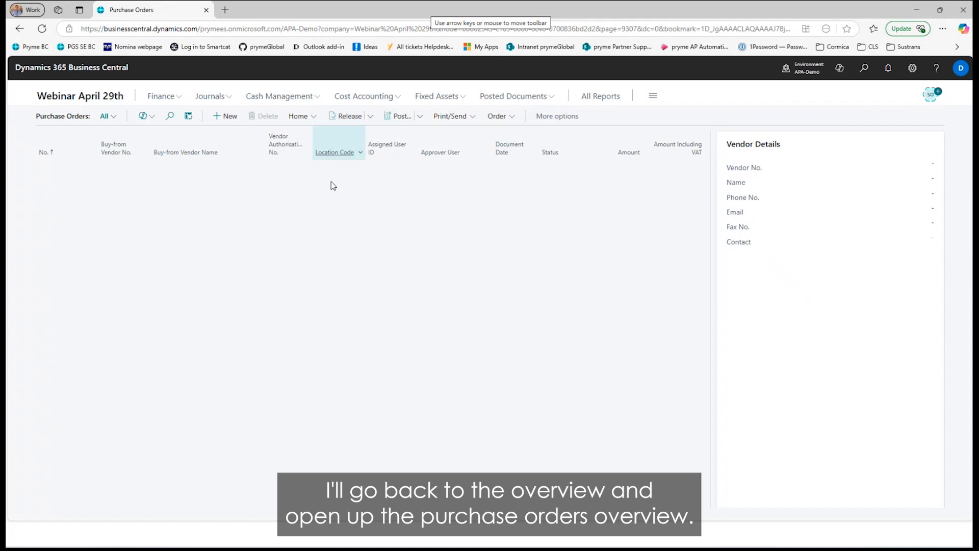
click(437, 291)
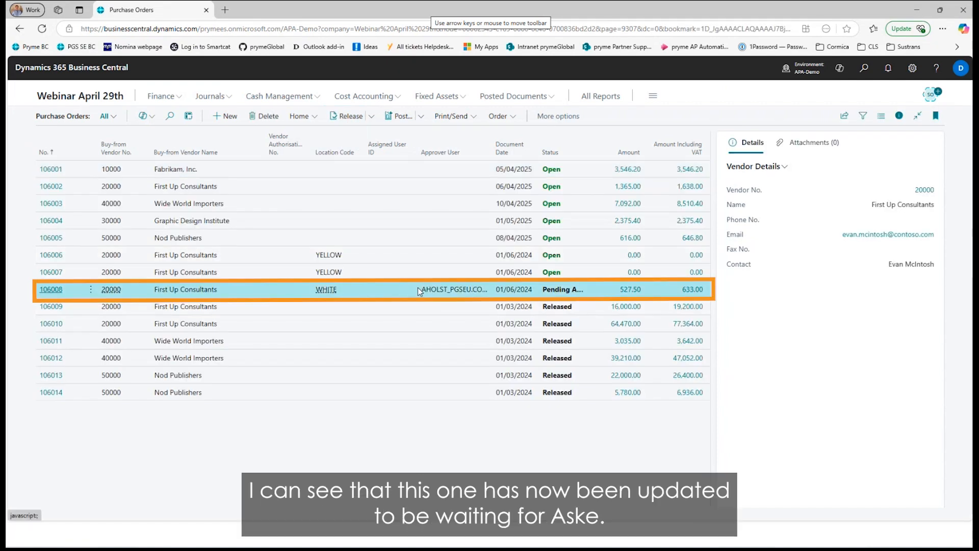
drag(420, 291, 479, 292)
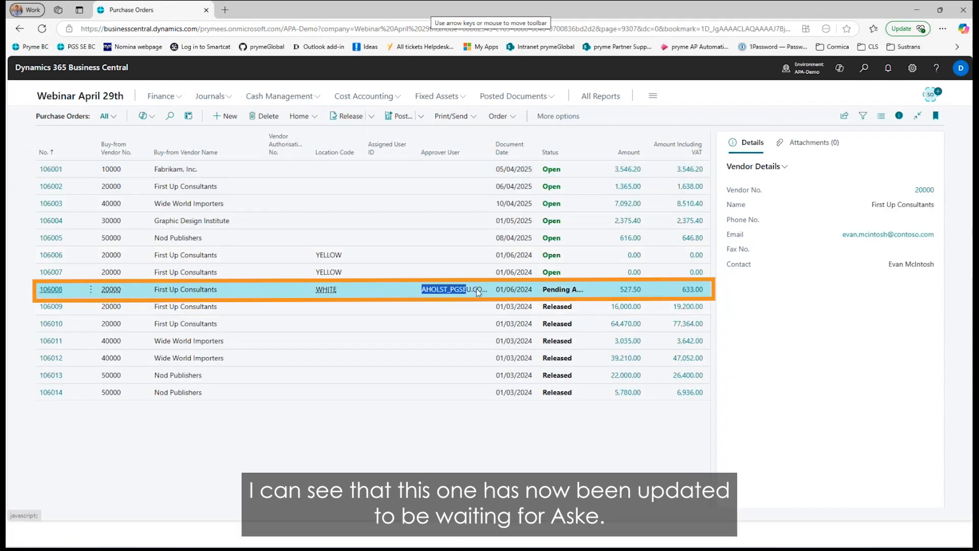
Open purchase order 106008, check the approval status of each line and exit without releasing it.
click(38, 289)
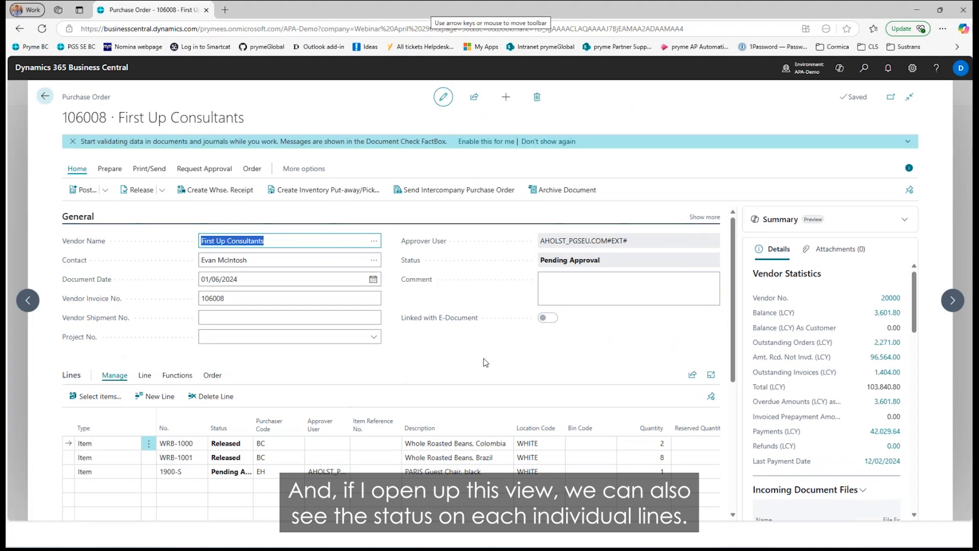
scroll(485, 363, down, 1)
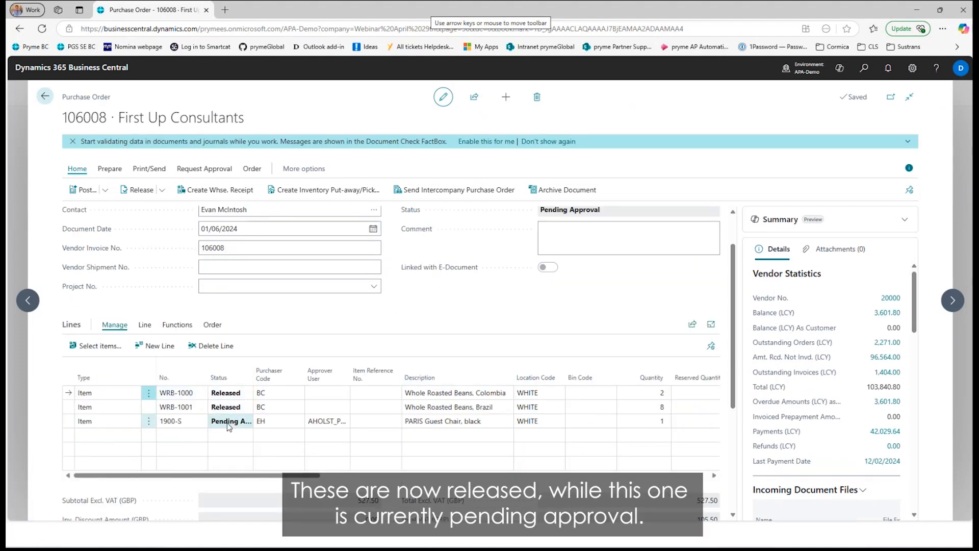
scroll(476, 276, up, 1)
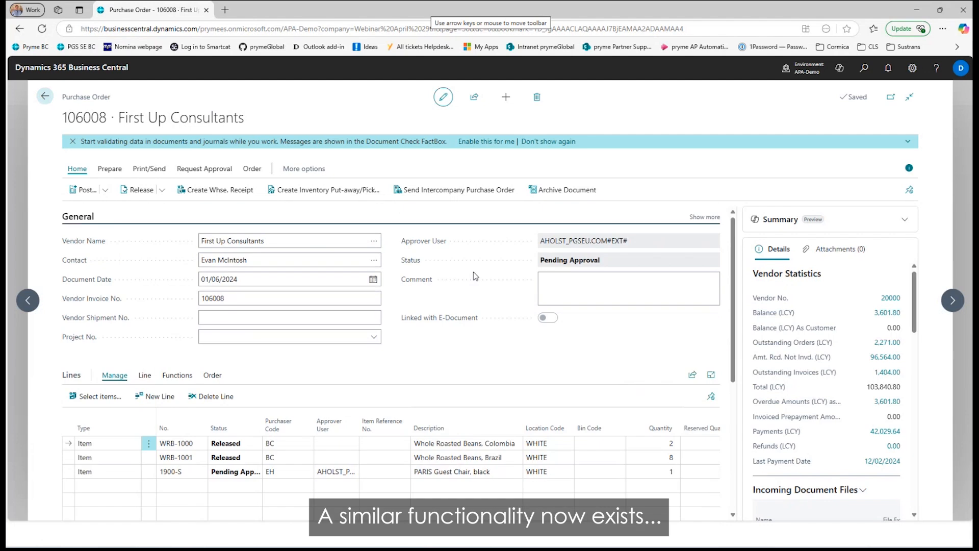
key(Escape)
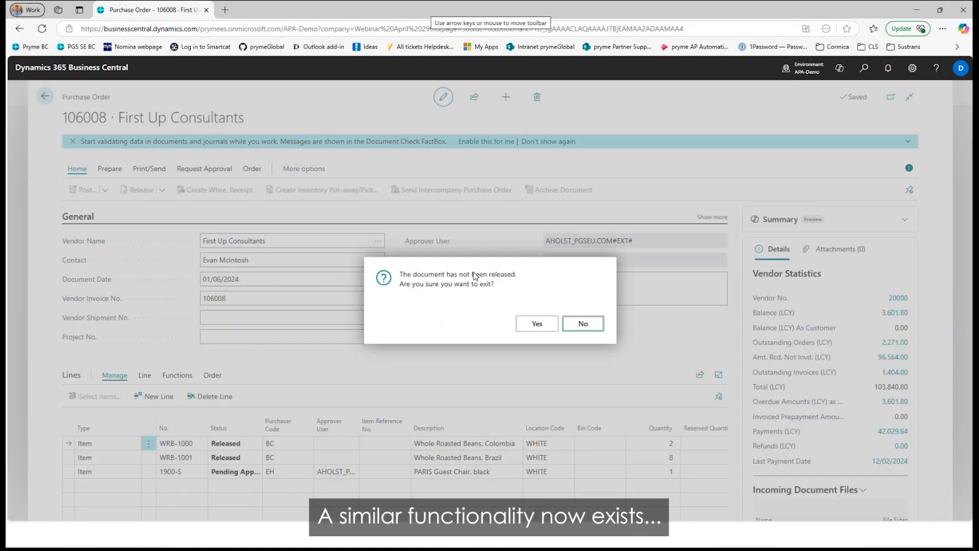
key(Tab)
key(Return)
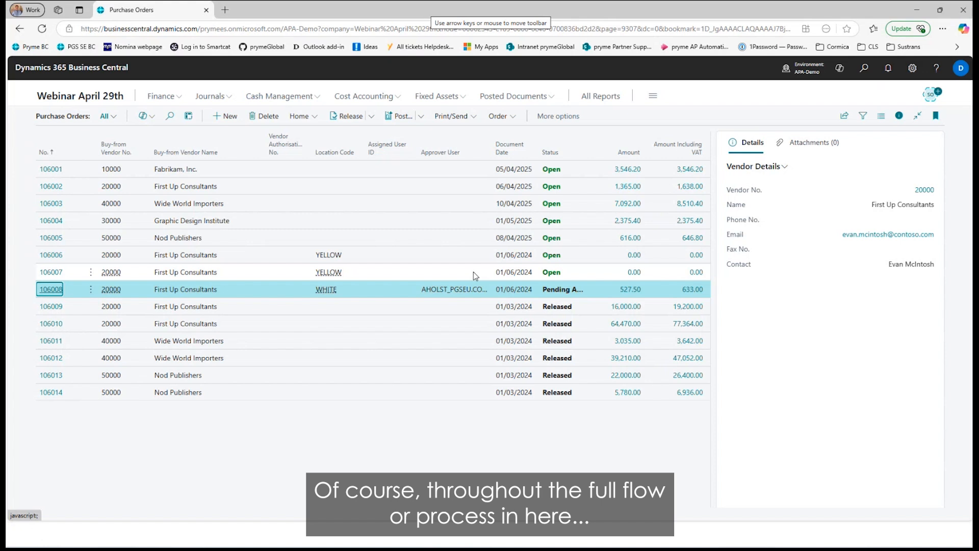
Reopen order 106008 and examine its document log, comparing the sent approval requests with the approver's entries.
click(297, 117)
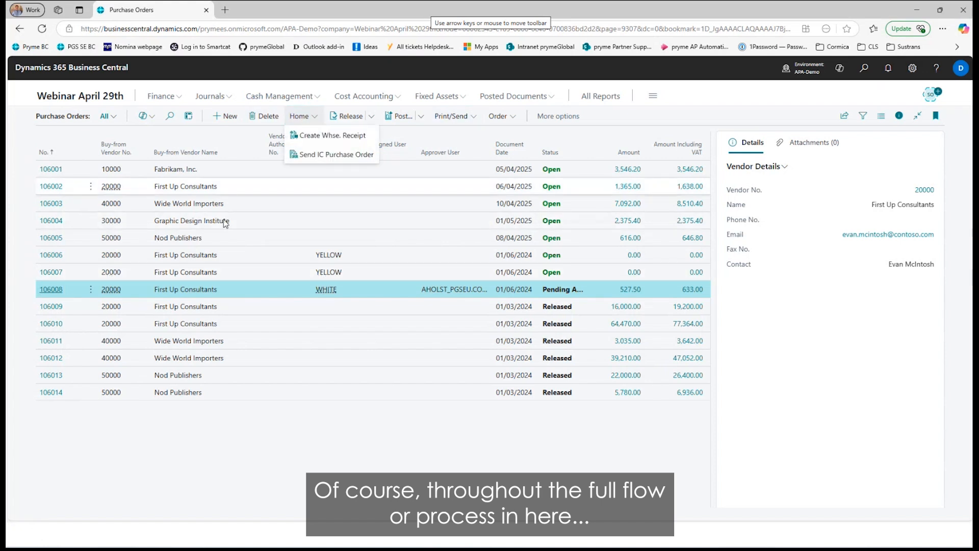
click(55, 289)
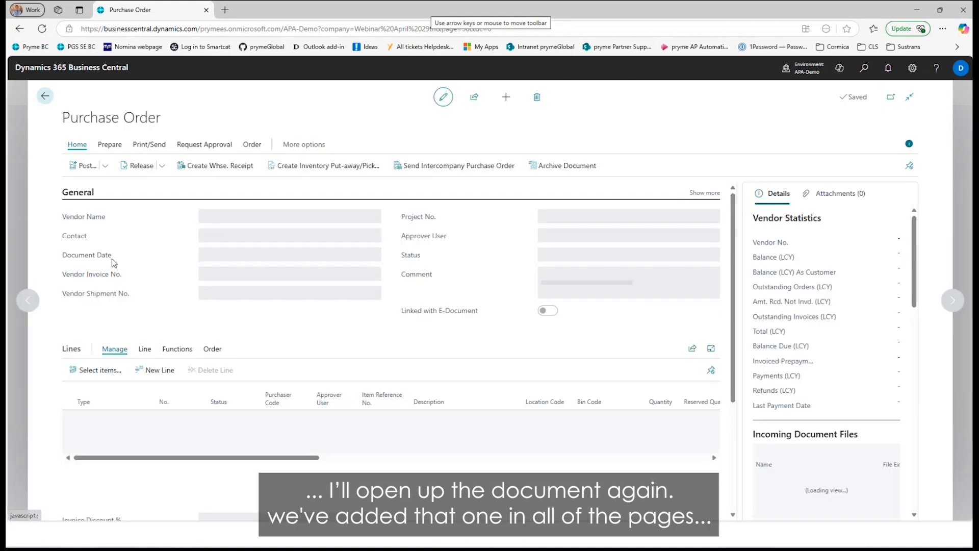
click(206, 170)
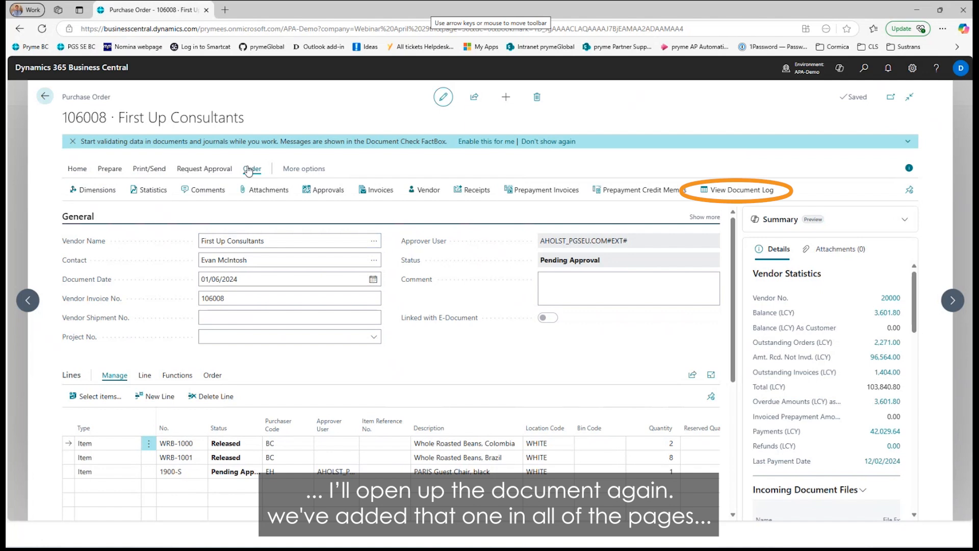
click(725, 194)
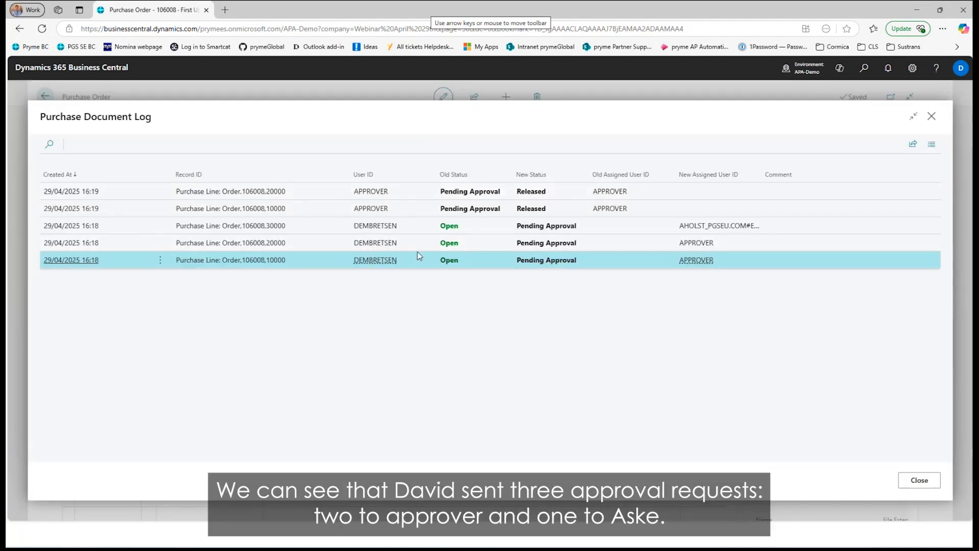
shift+click(418, 230)
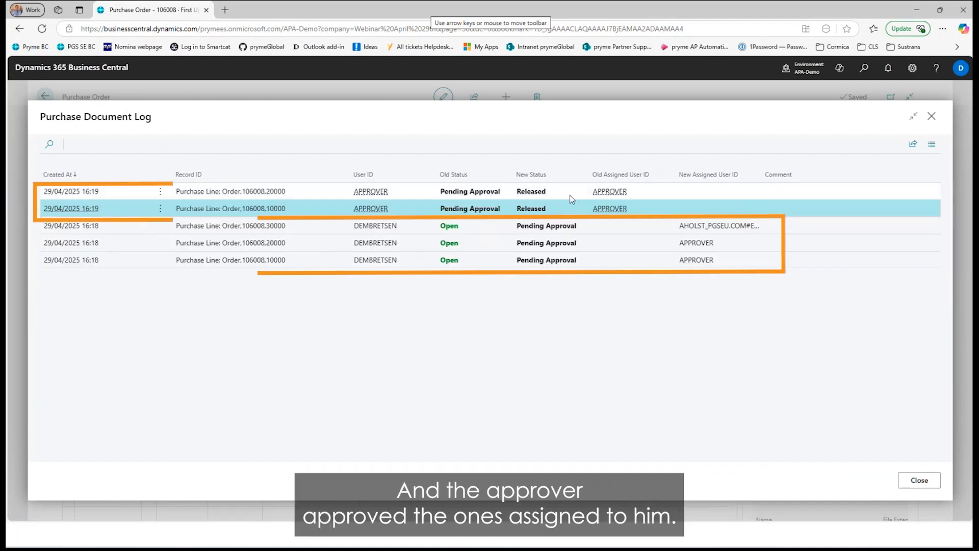
shift+click(570, 195)
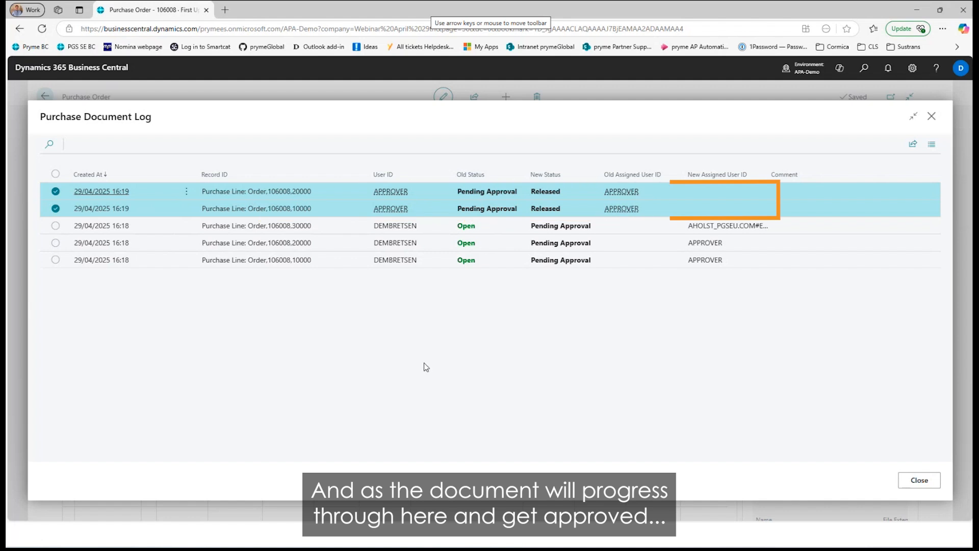
Close the document log and exit order 106008 unreleased, back to the purchase orders list.
key(Escape)
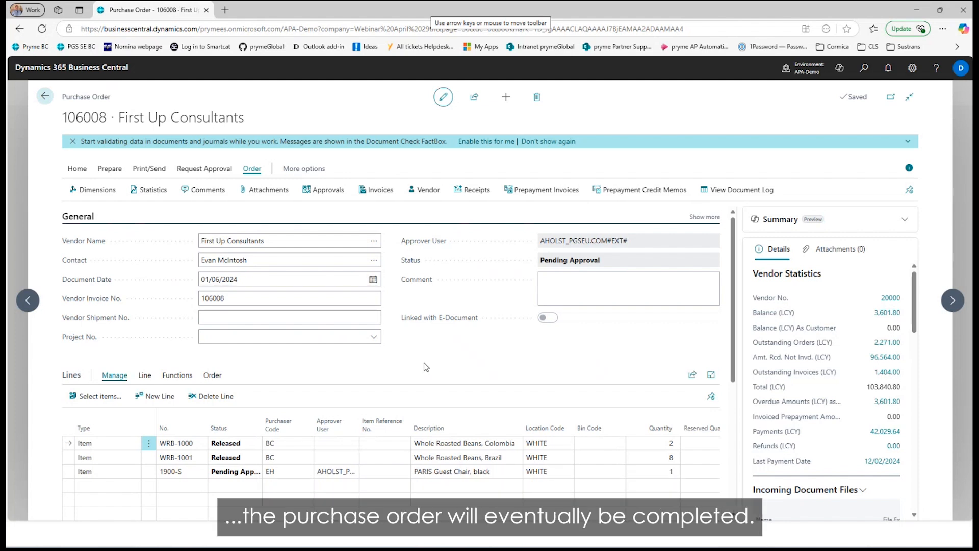
key(Escape)
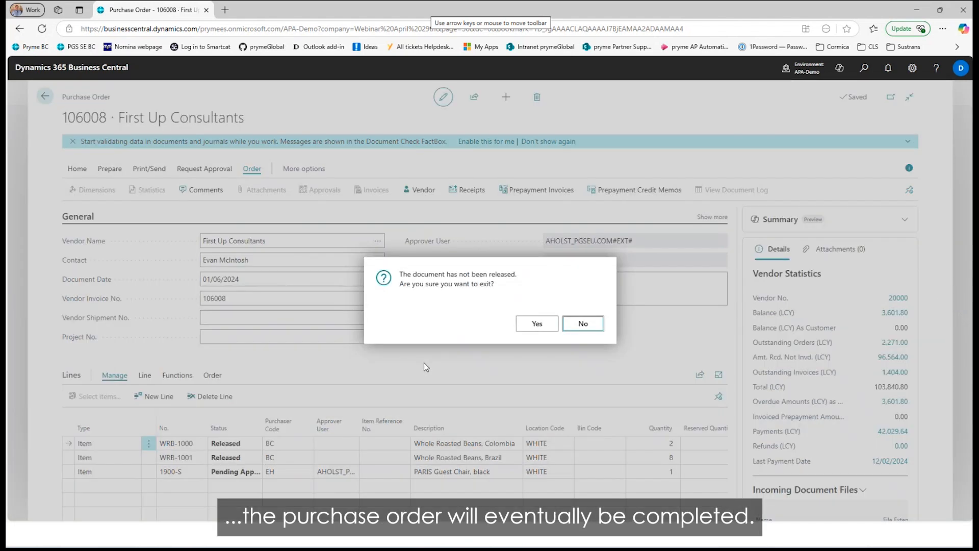
key(Return)
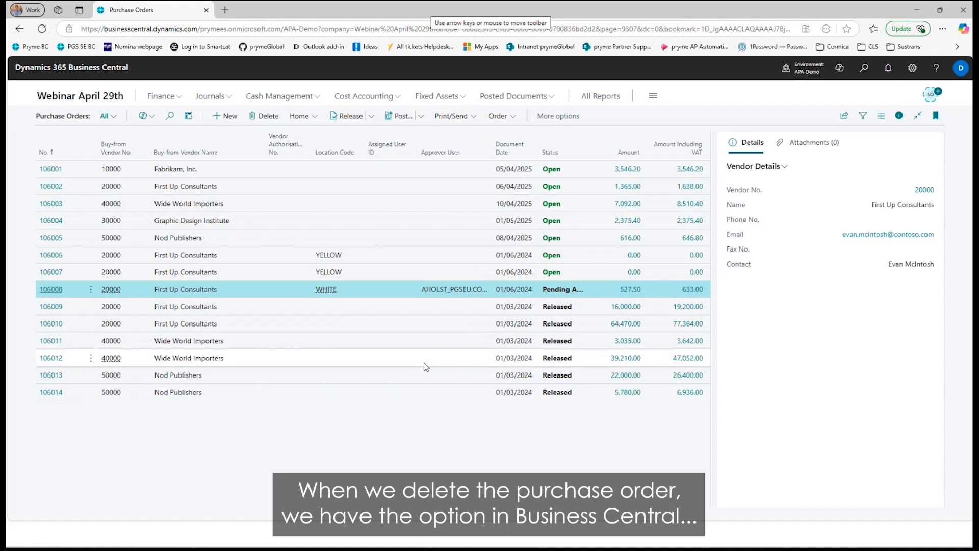